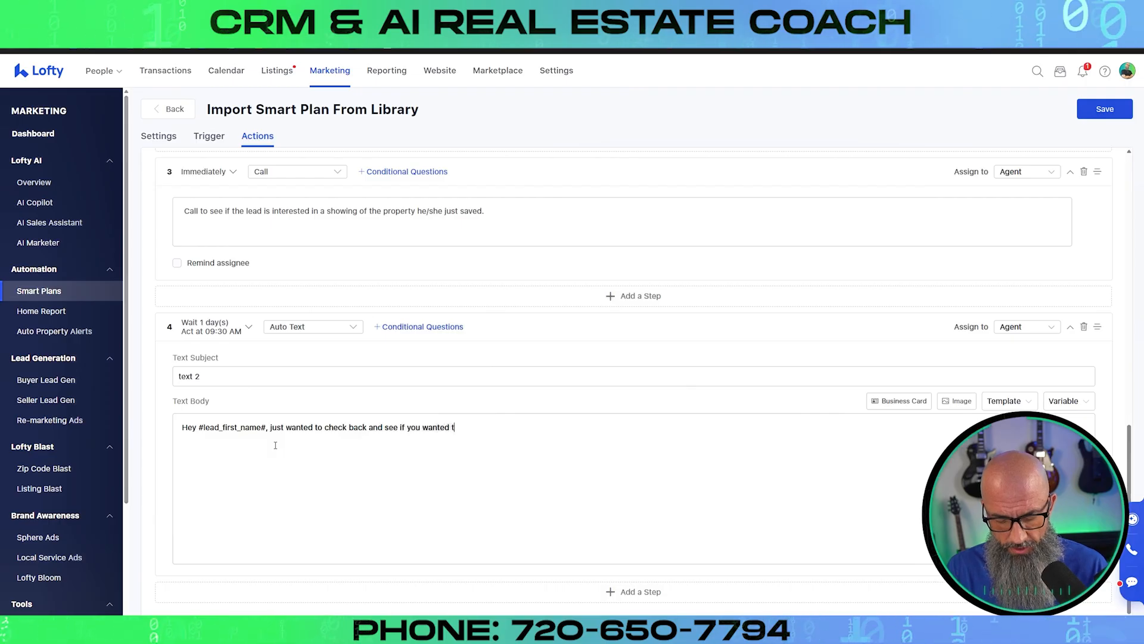
Complete text 2 with "to go see the home you saved yesterday. I have time this week what time is best for you?" and save the plan.
text(o go see the )
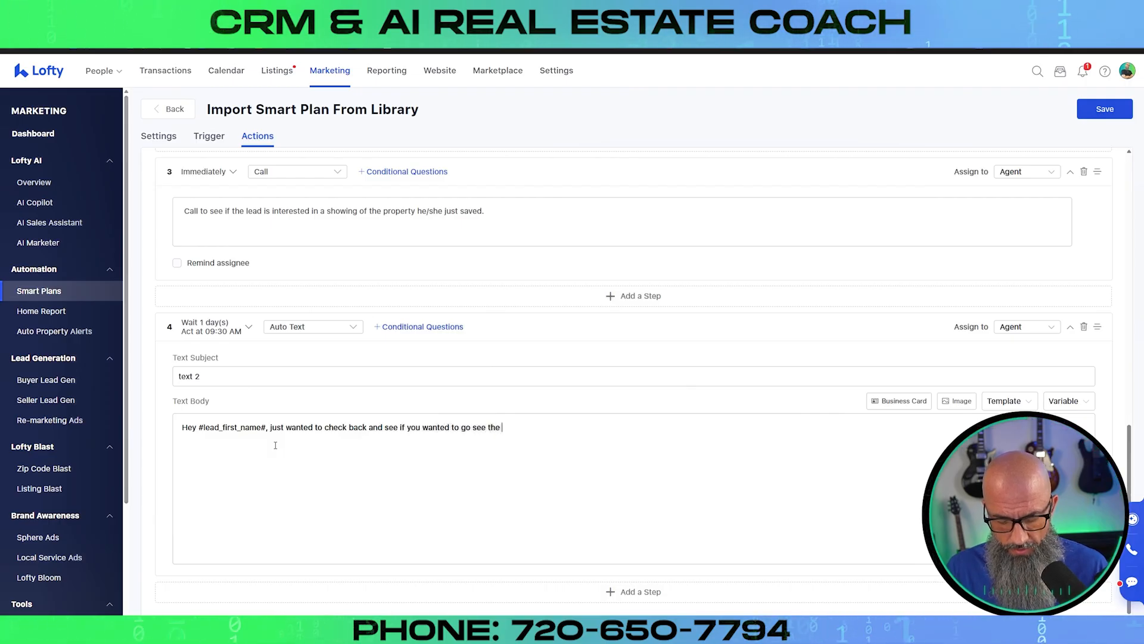
text(home you saved yesterday)
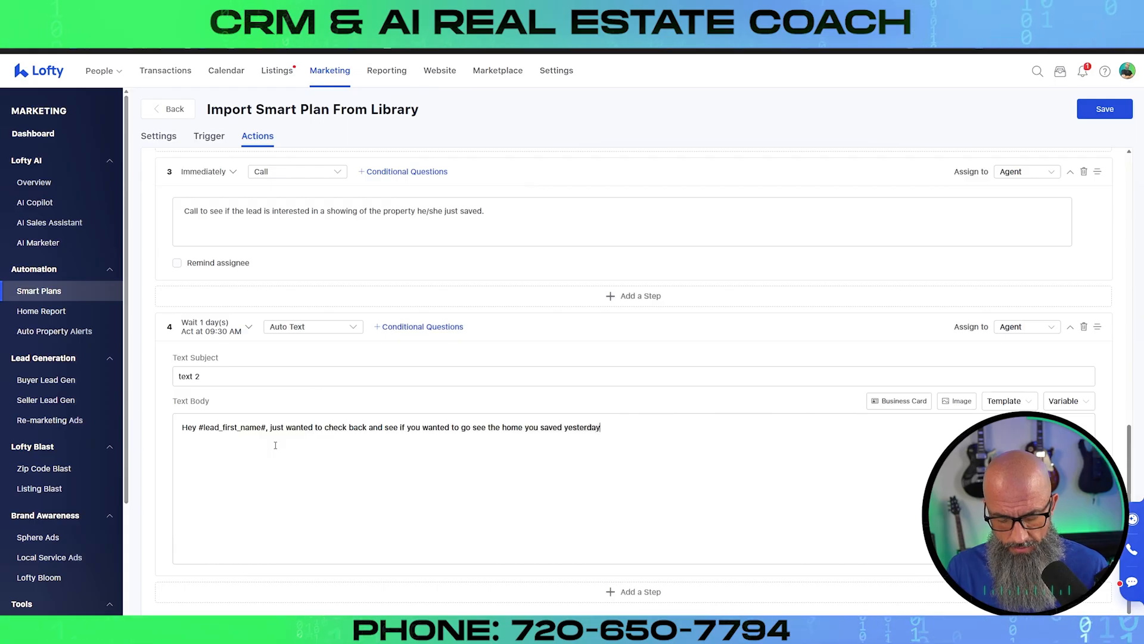
text(. I have time this )
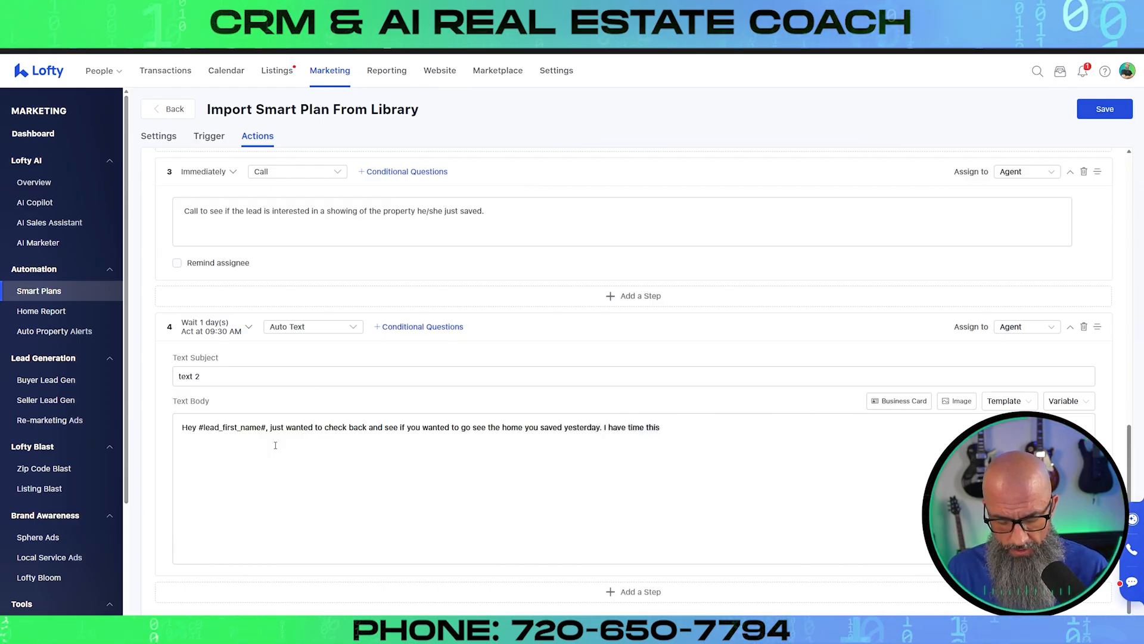
text(week what t)
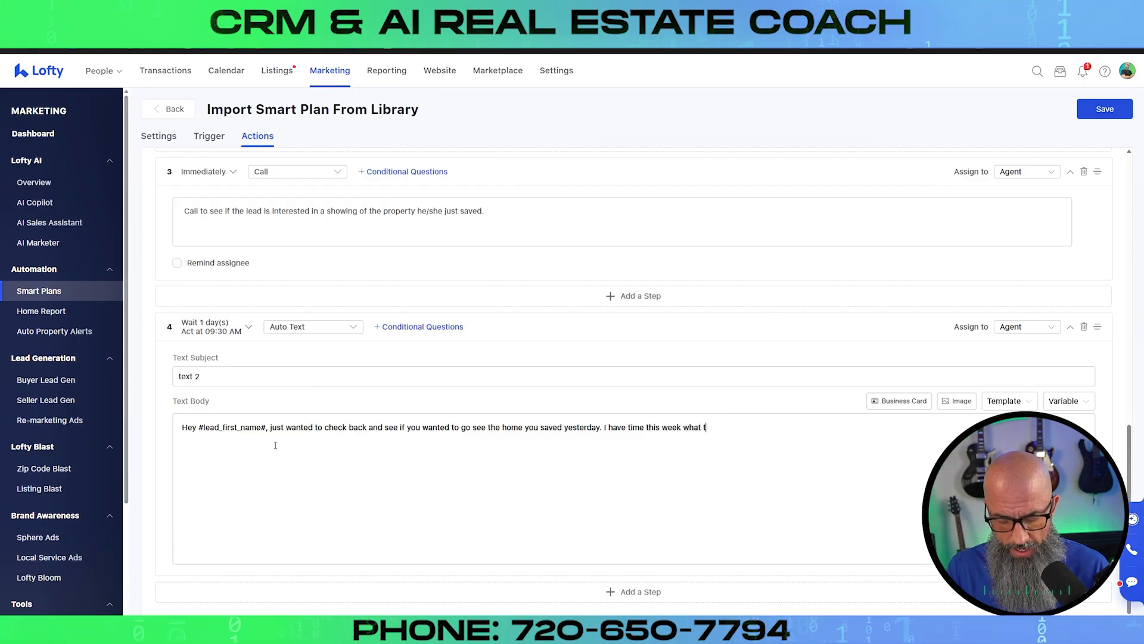
text(ime is best for you?)
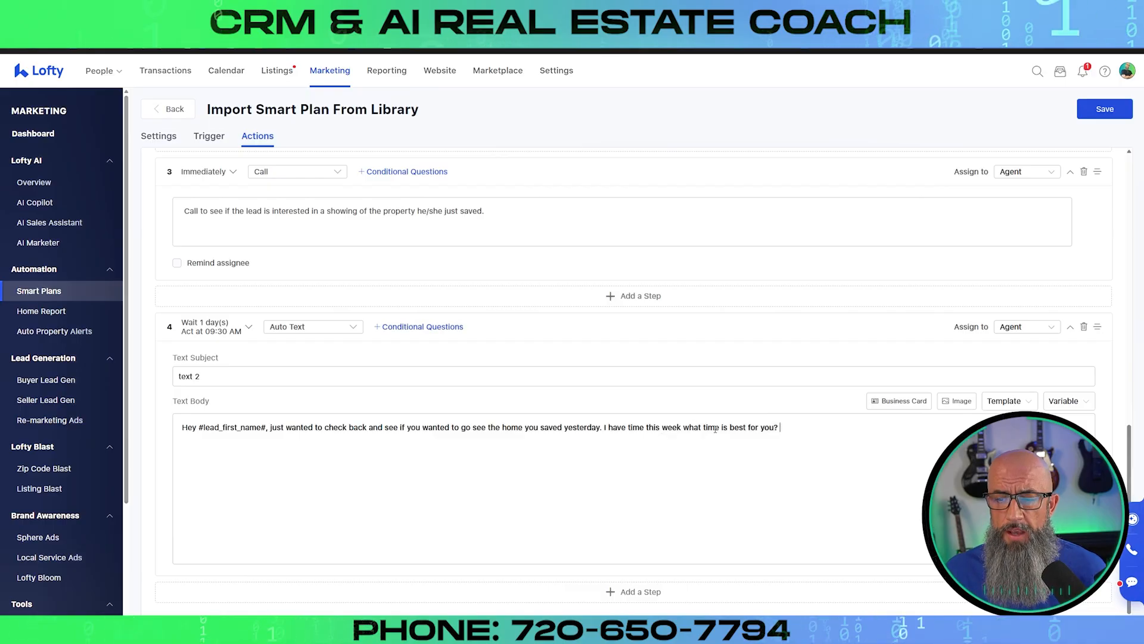
scroll(662, 437, up, 4)
scroll(724, 412, up, 5)
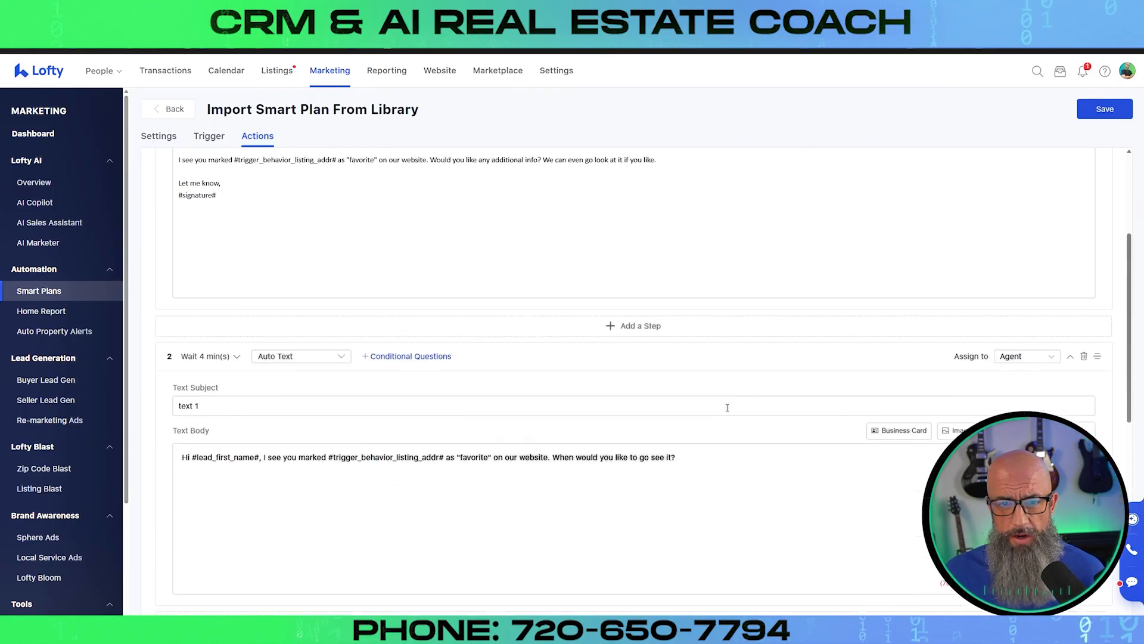
click(1094, 111)
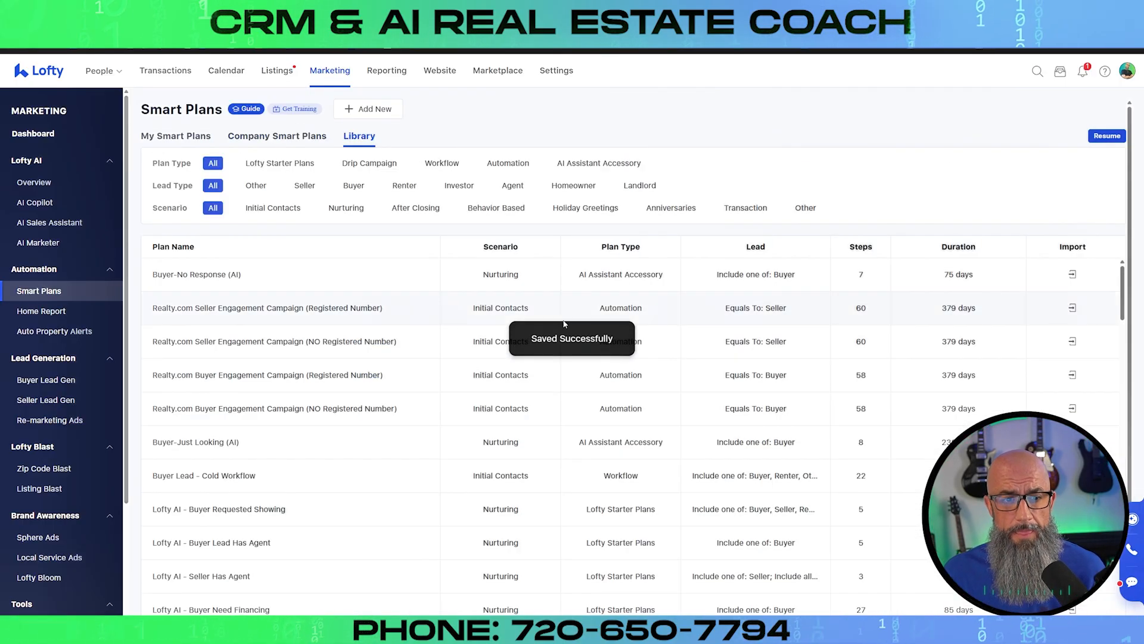
Review the text and call steps of the Buyer Lead - Behavior: Saving Listing plan in the personal smart plans.
click(176, 135)
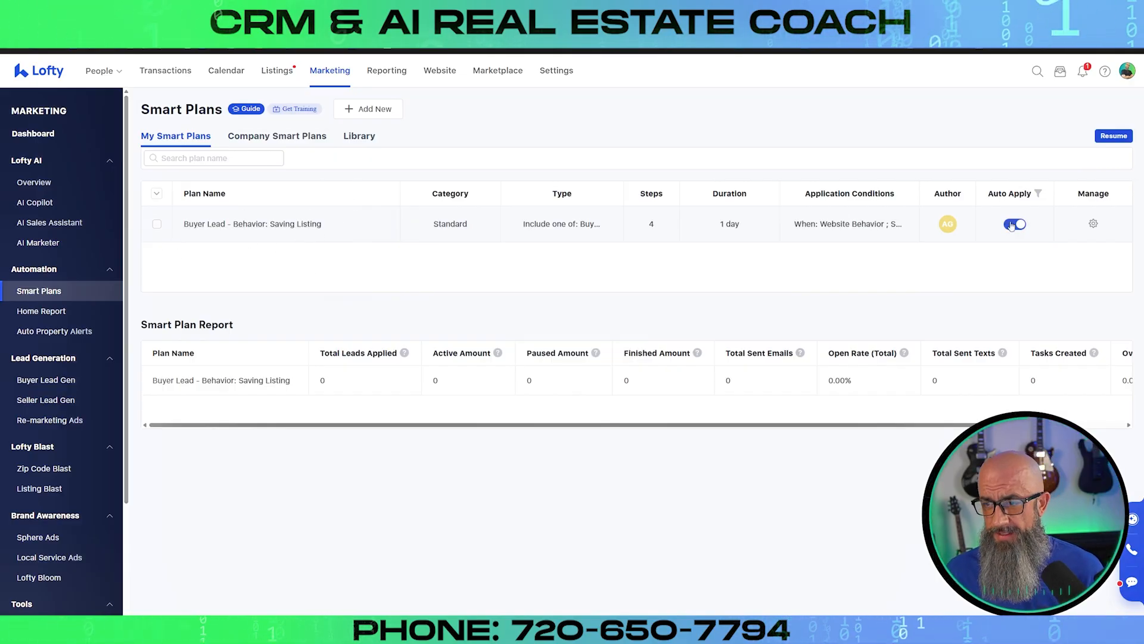
click(295, 225)
click(441, 329)
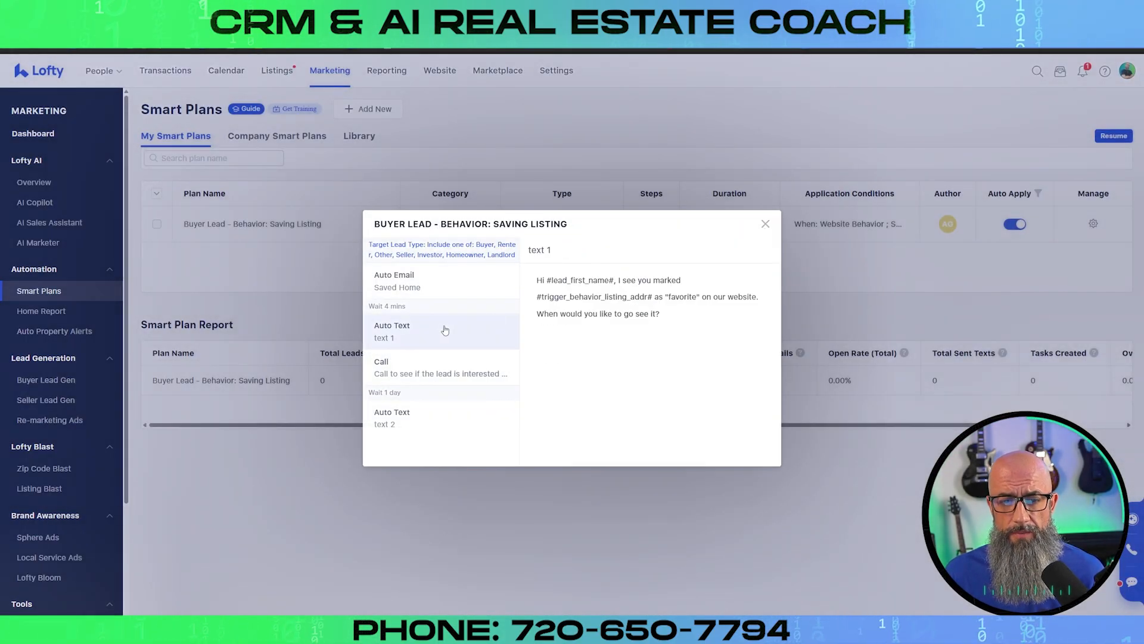
click(417, 374)
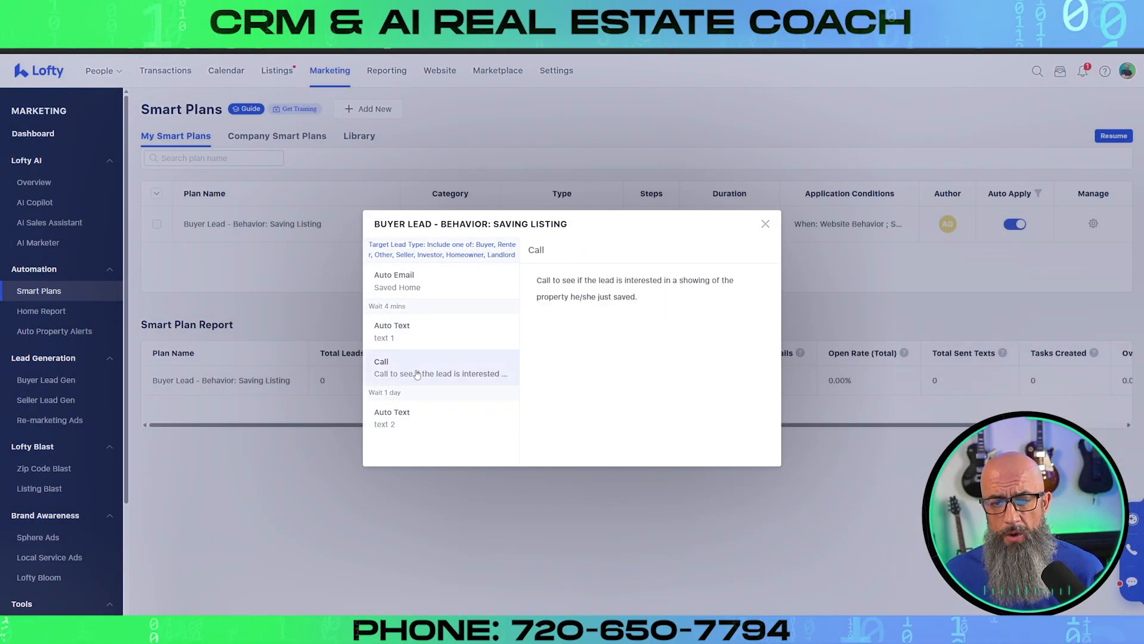
click(409, 423)
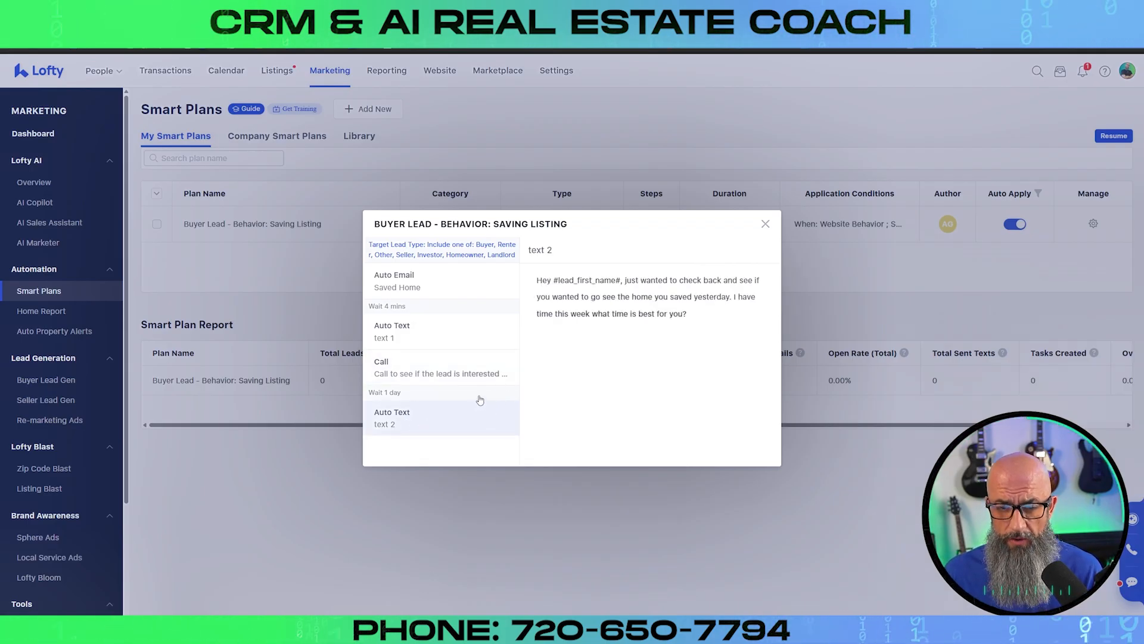
click(461, 372)
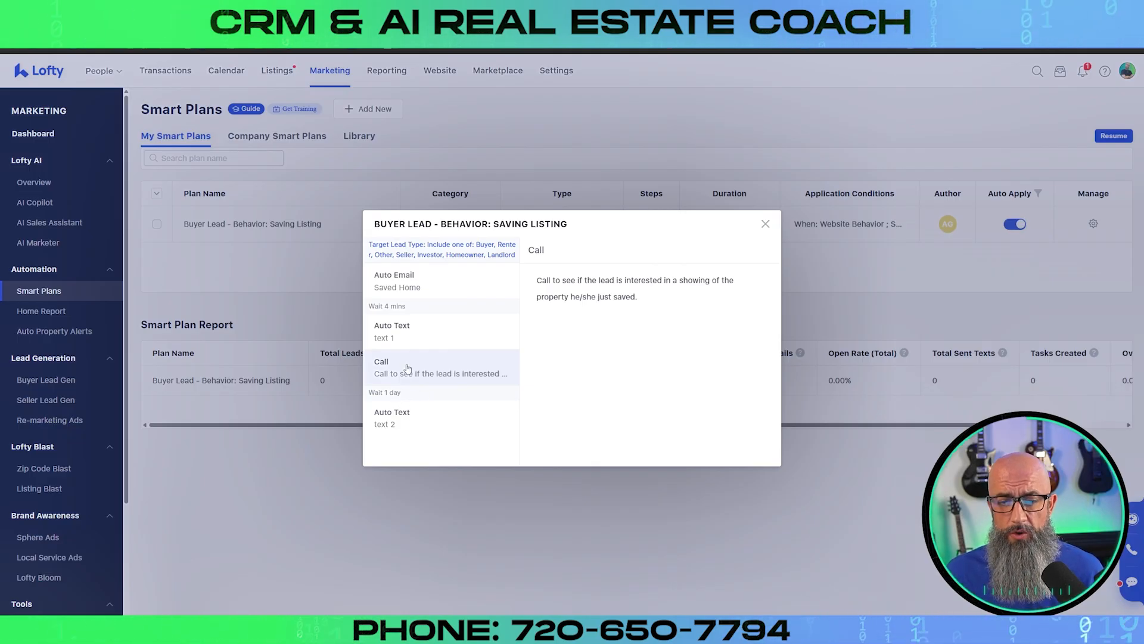
click(765, 223)
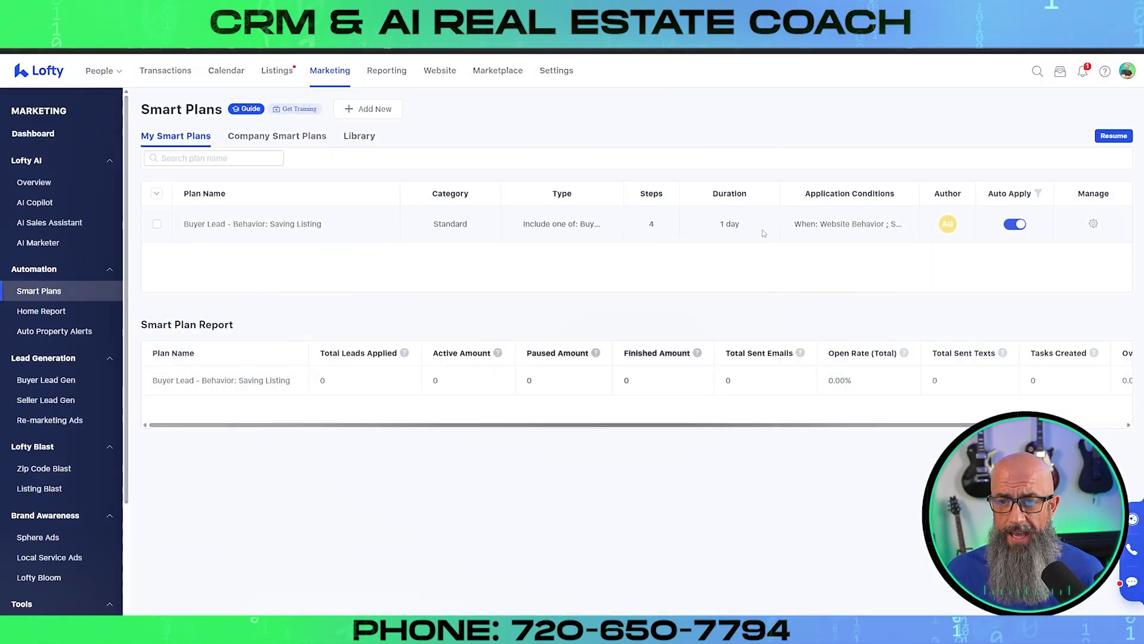
Mark the overdue call task as finished in the calendar's task list.
click(227, 70)
click(253, 106)
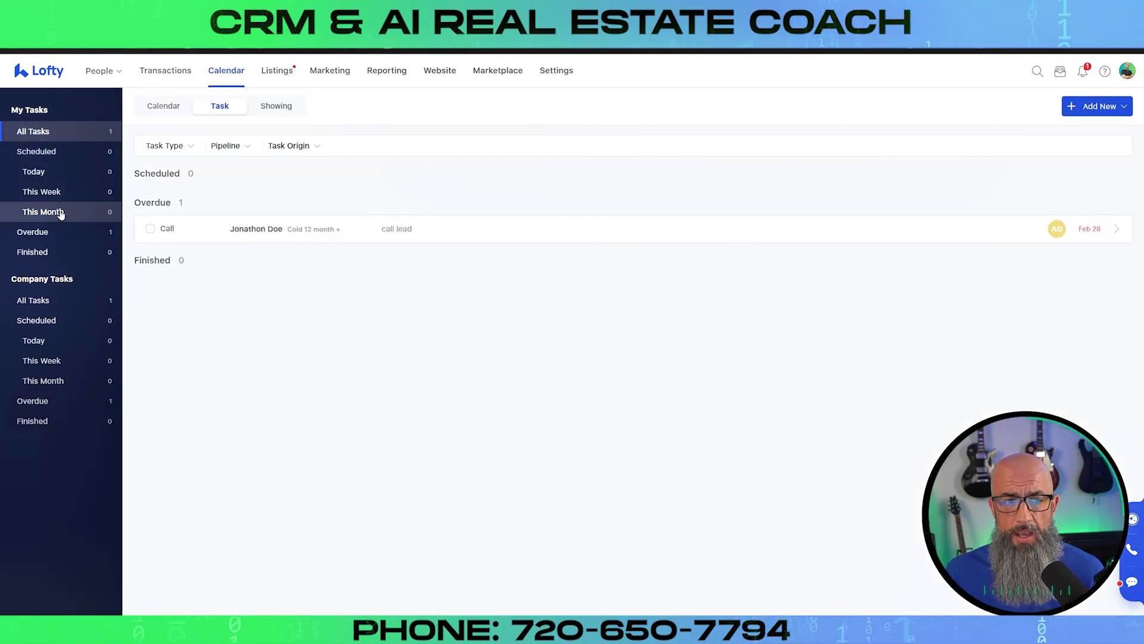
click(153, 231)
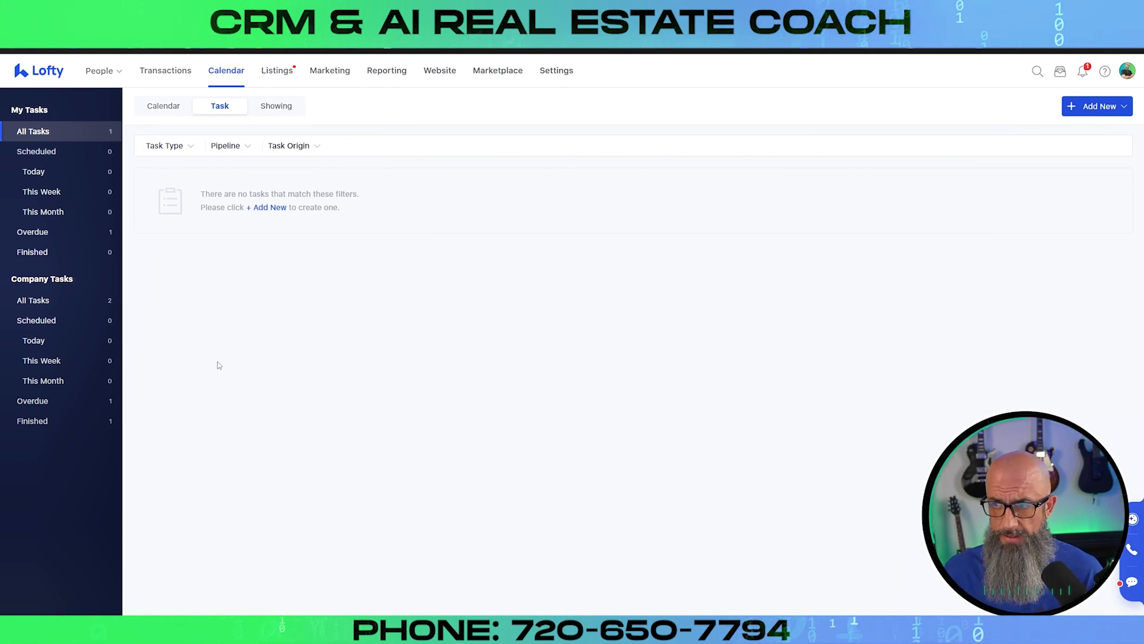
Filter the smart plan library to Automation plans and start importing "Buyer Lead - Behavior: Viewing a Listing Multiple Times".
click(322, 71)
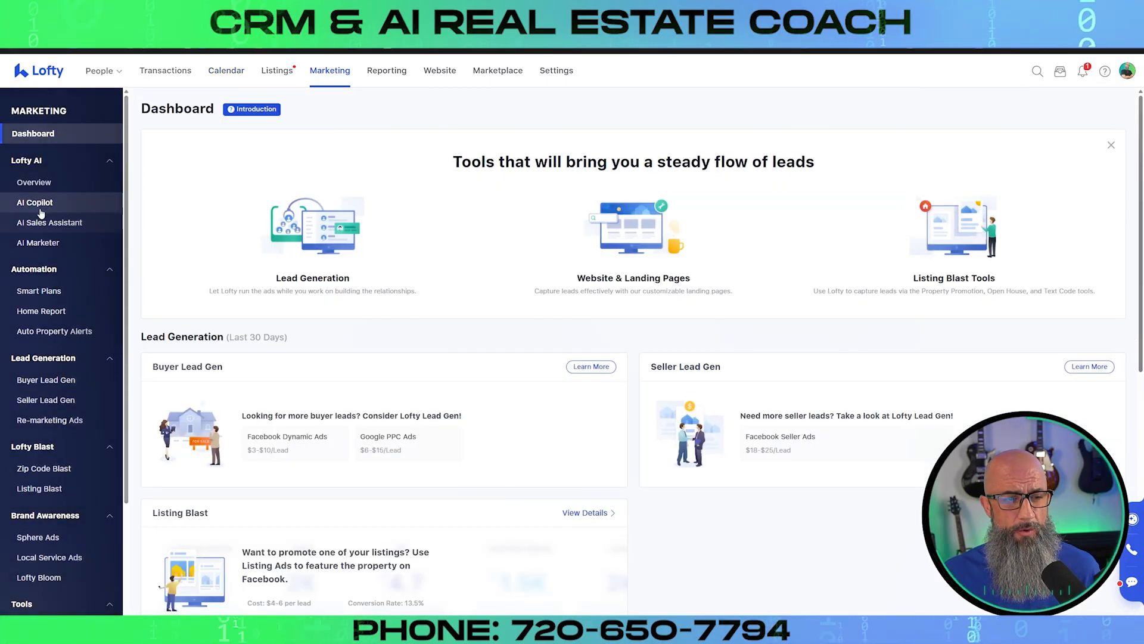
click(59, 297)
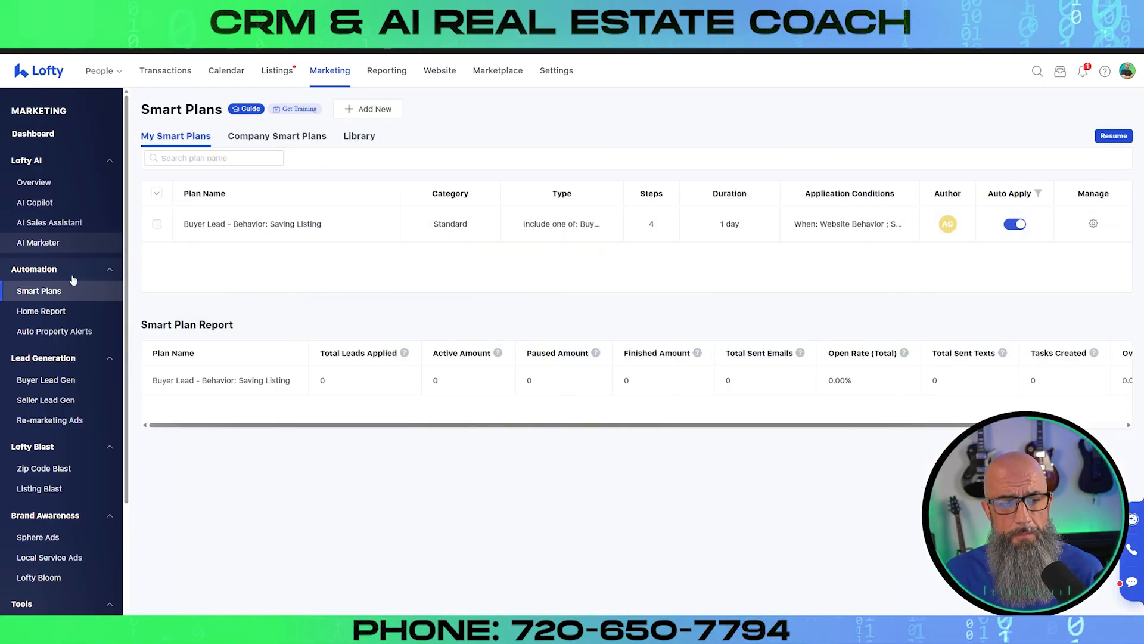
click(360, 138)
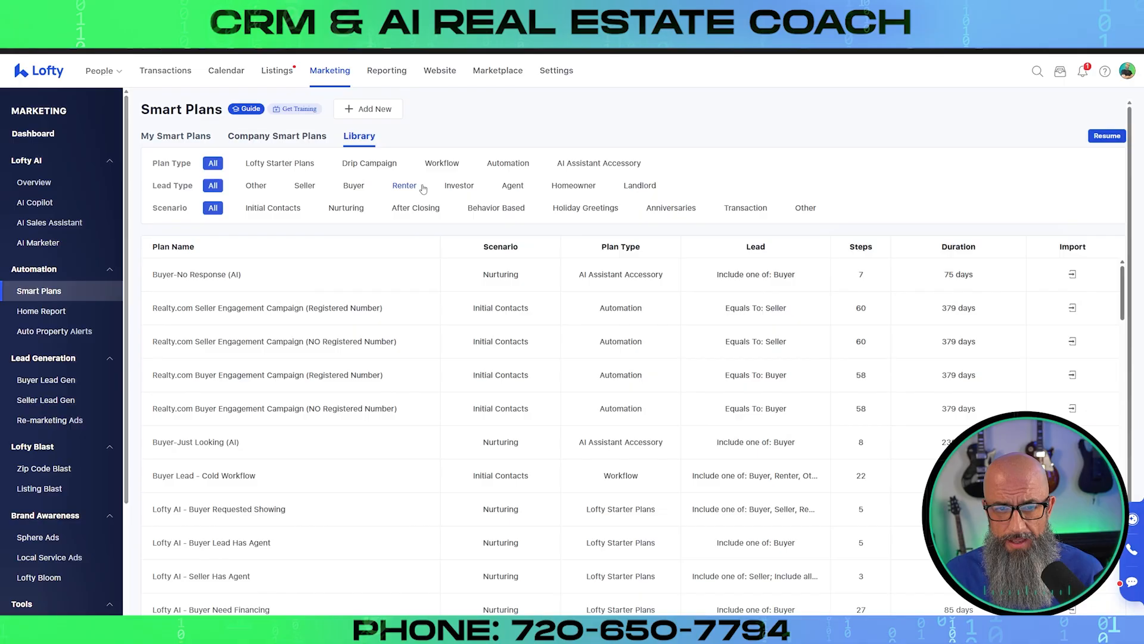
click(508, 162)
scroll(368, 311, down, 4)
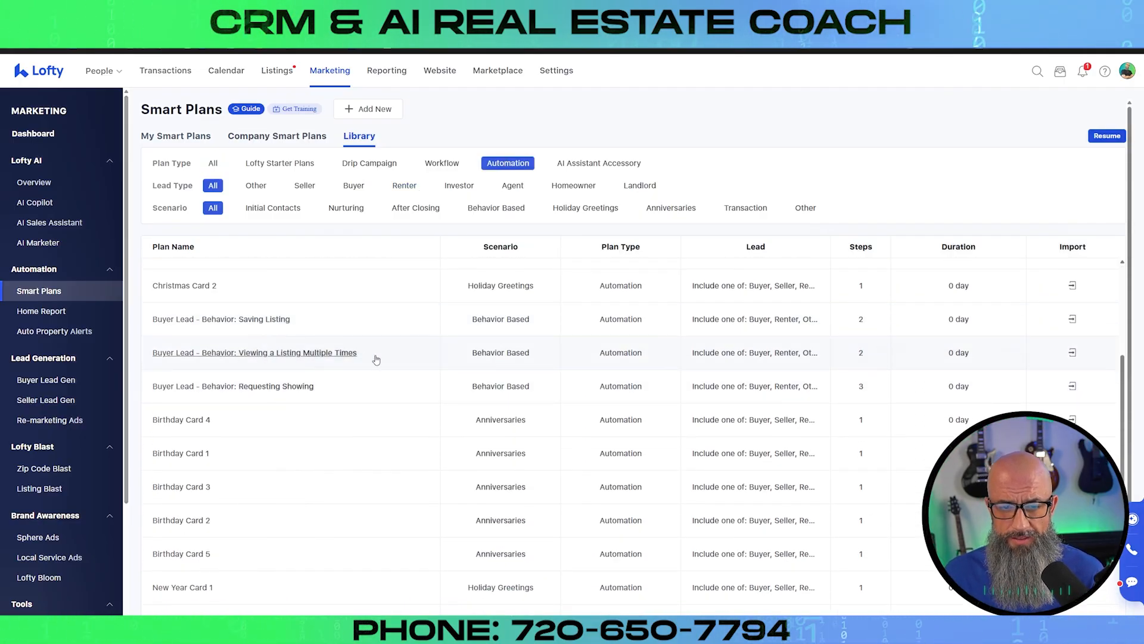
click(1072, 352)
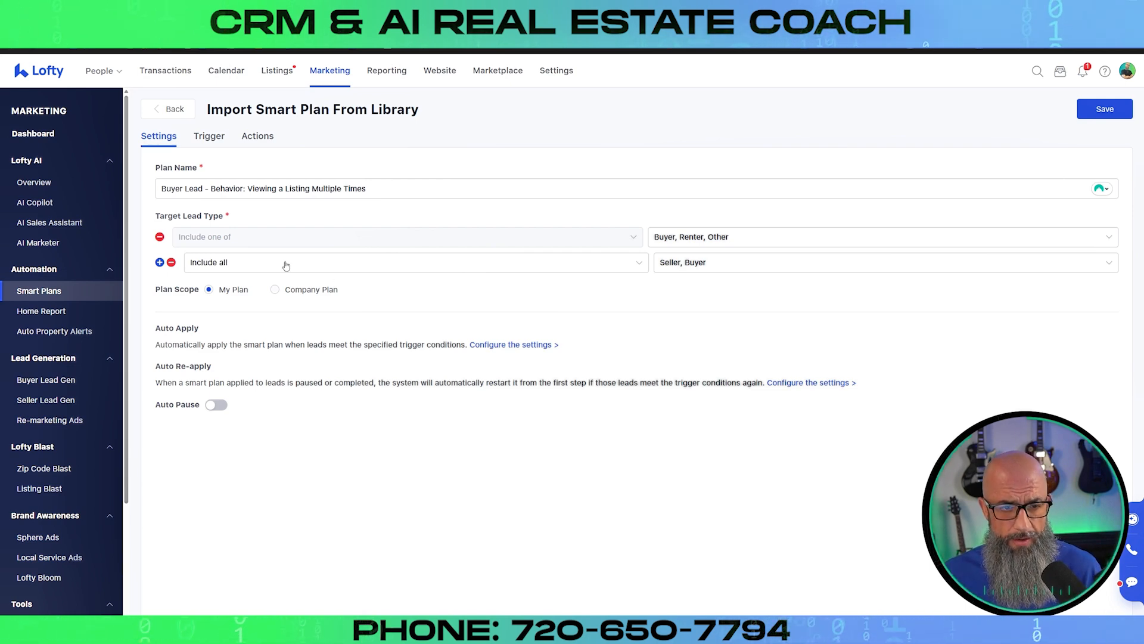
Reduce the target lead type to one "Include one of" rule with Seller, Investor, Homeowner and Landlord added, and turn on Auto Pause.
click(171, 263)
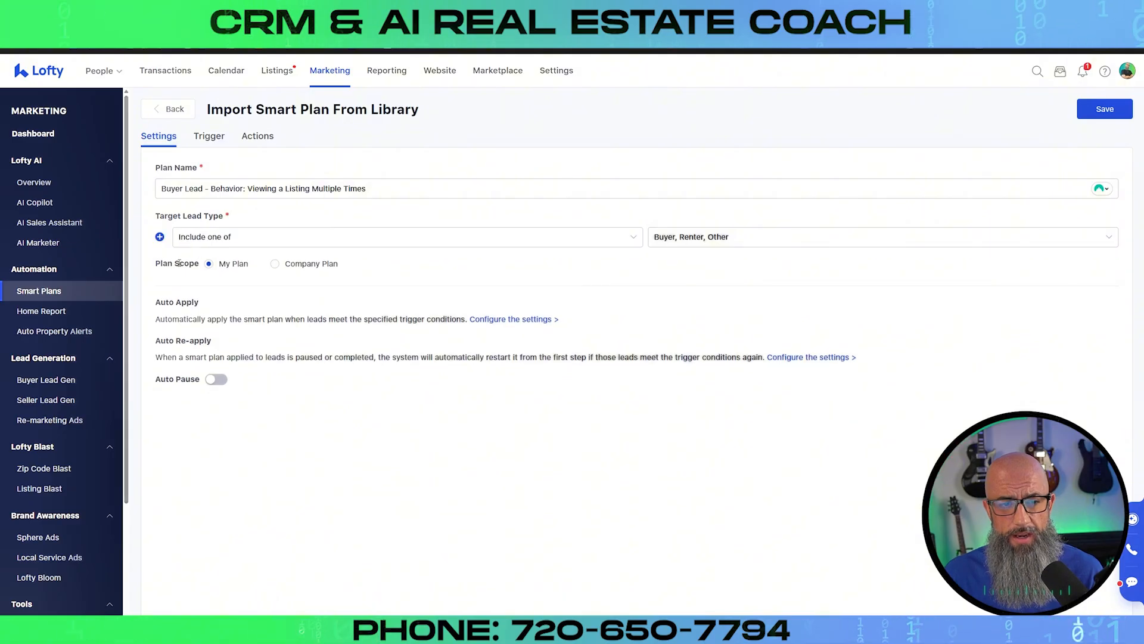
click(685, 238)
click(661, 279)
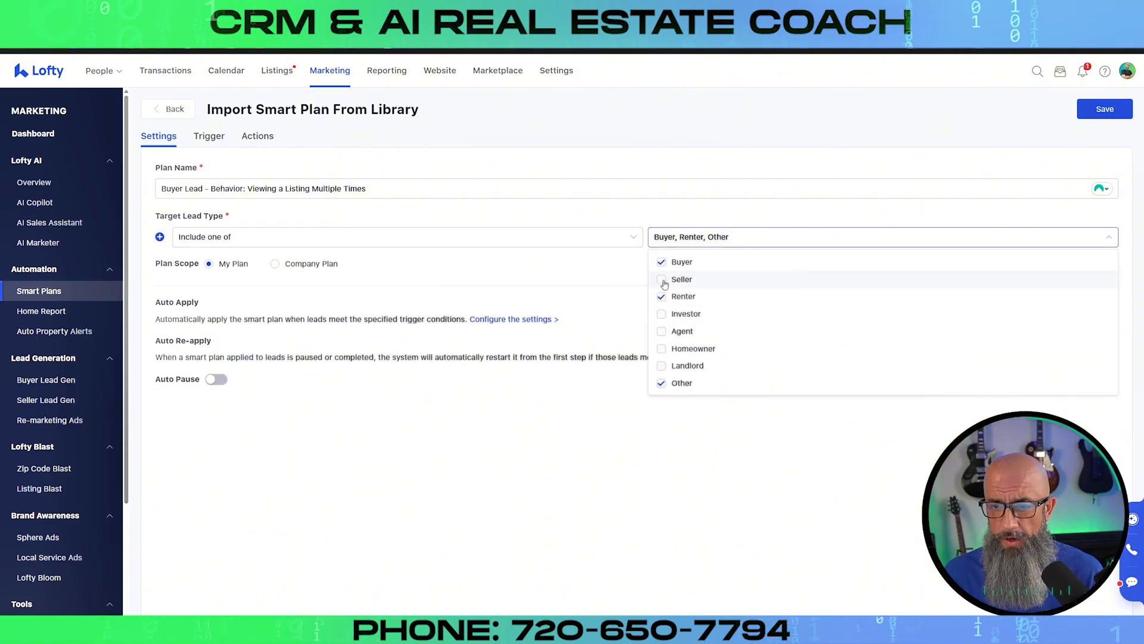
click(661, 314)
click(661, 348)
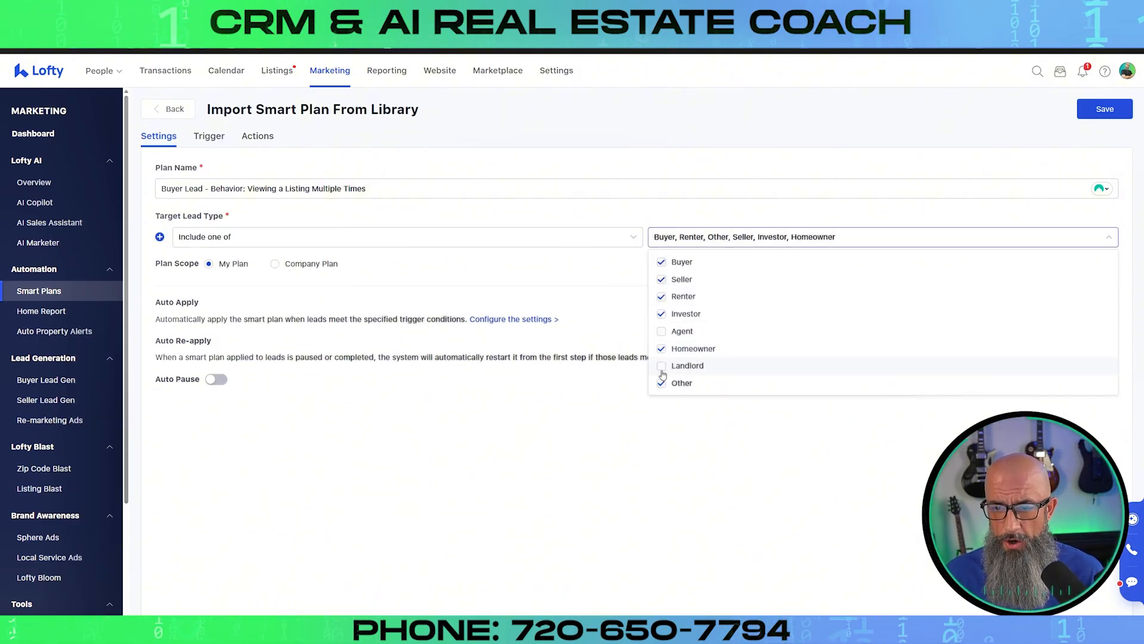
click(661, 365)
click(536, 233)
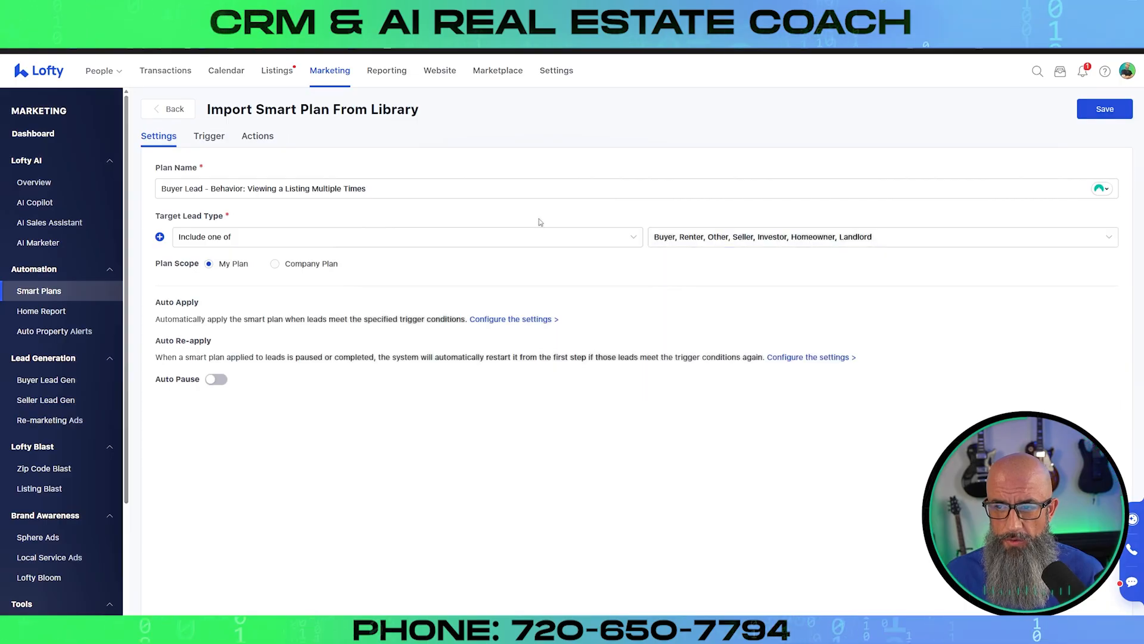
click(215, 379)
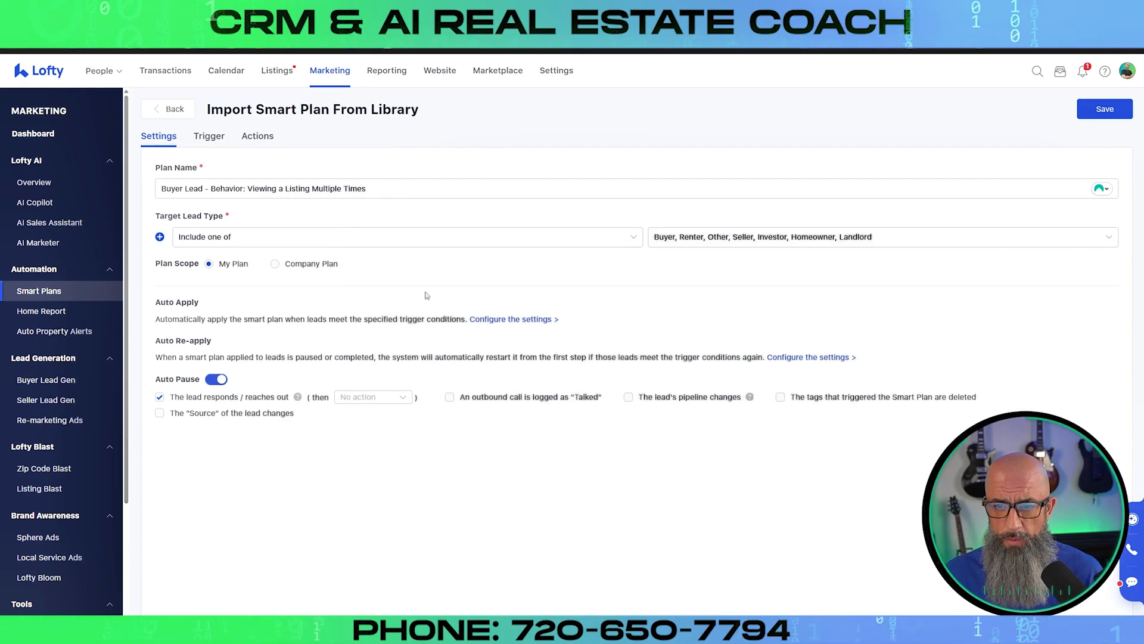
Delete the plan's Lead Meets Specified Conditions trigger.
click(208, 136)
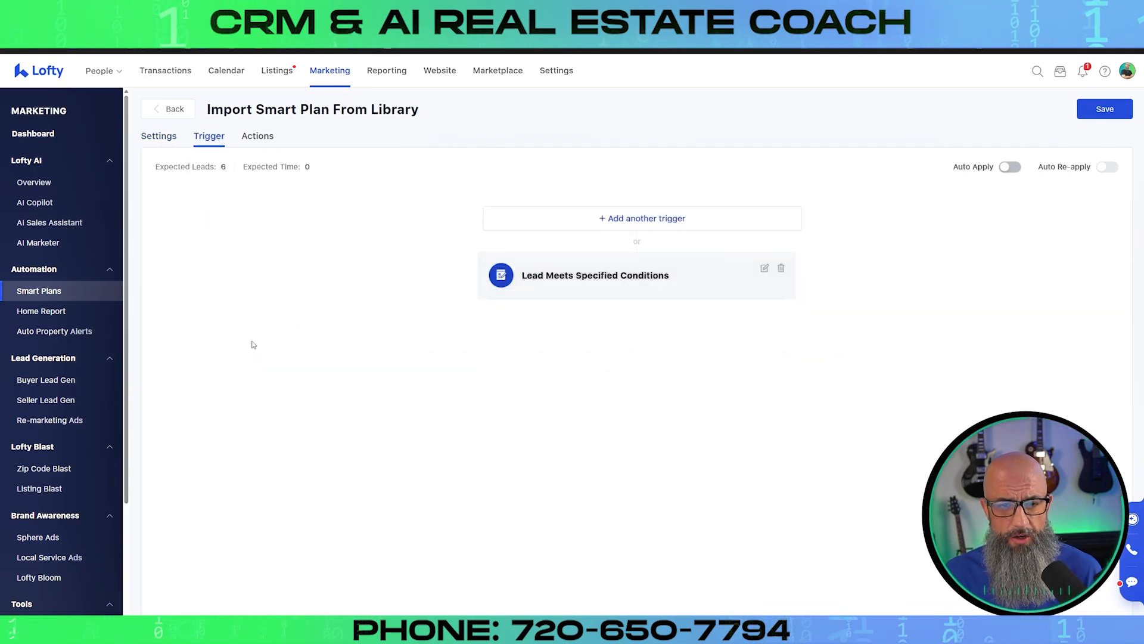
click(765, 269)
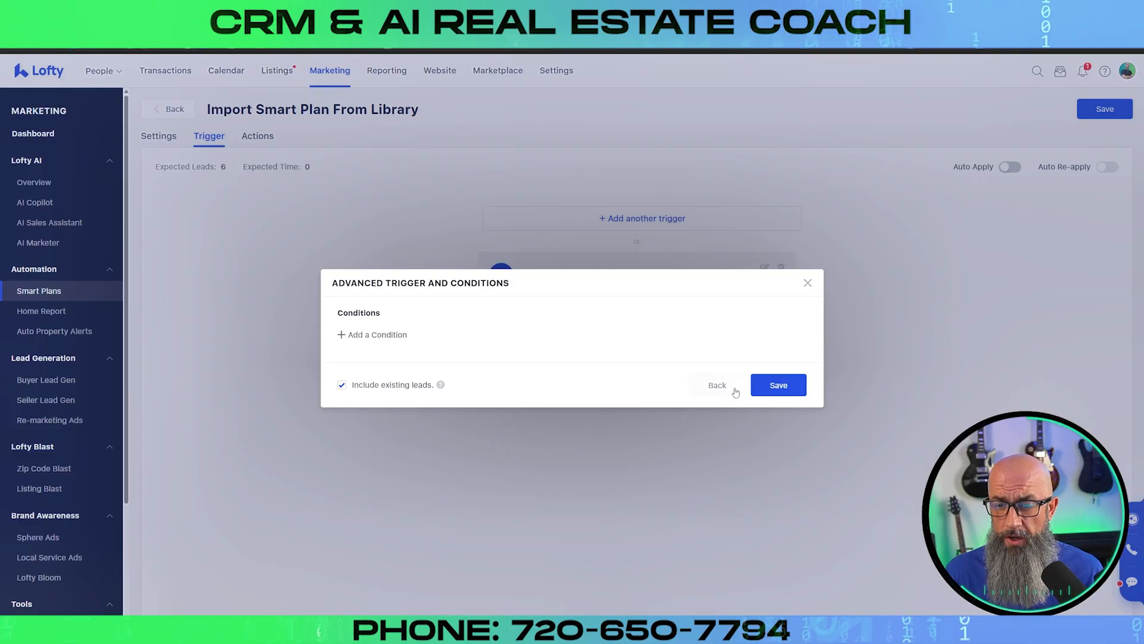
click(768, 385)
click(782, 269)
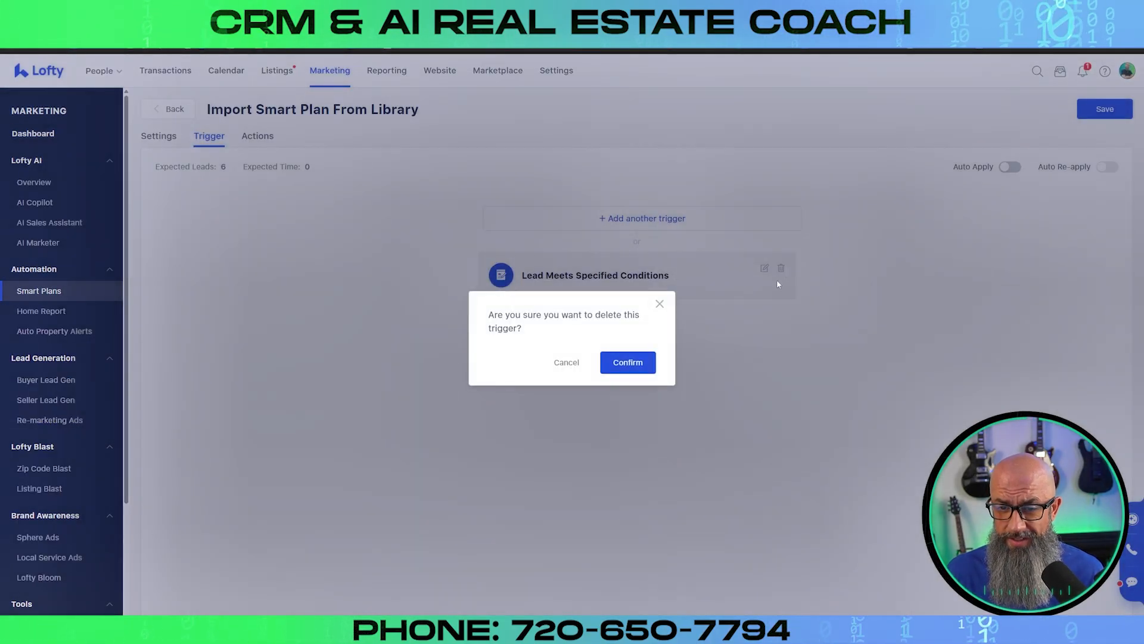
click(626, 360)
Add a Website Behavior trigger for "Views one Listing Three Times" without extra conditions, and turn on Auto Apply.
scroll(858, 358, down, 2)
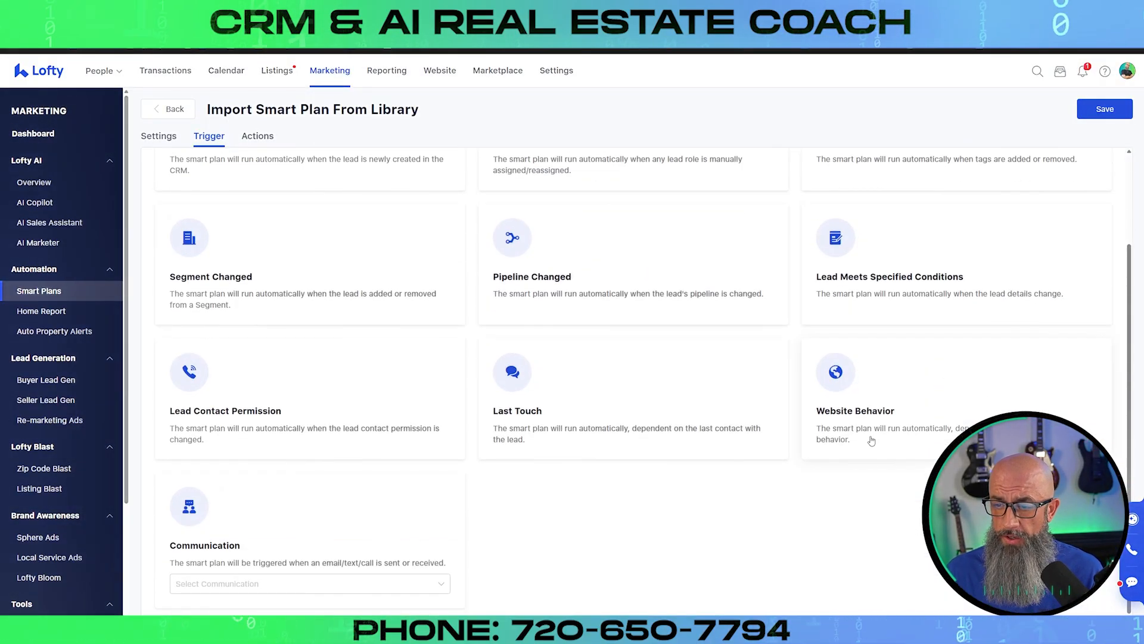
click(864, 438)
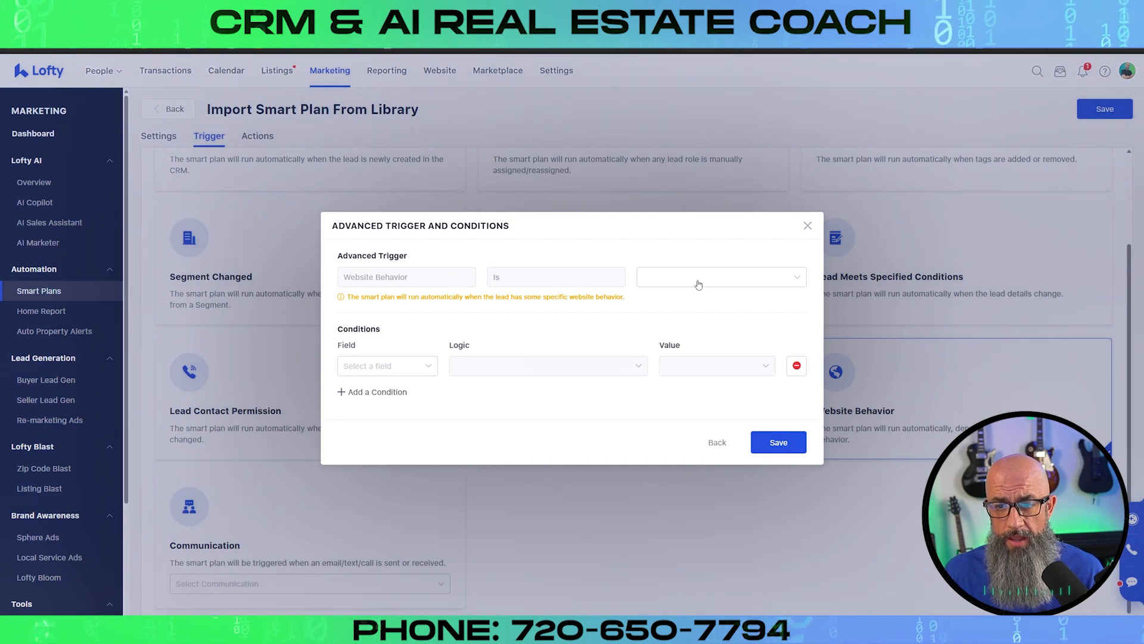
click(721, 278)
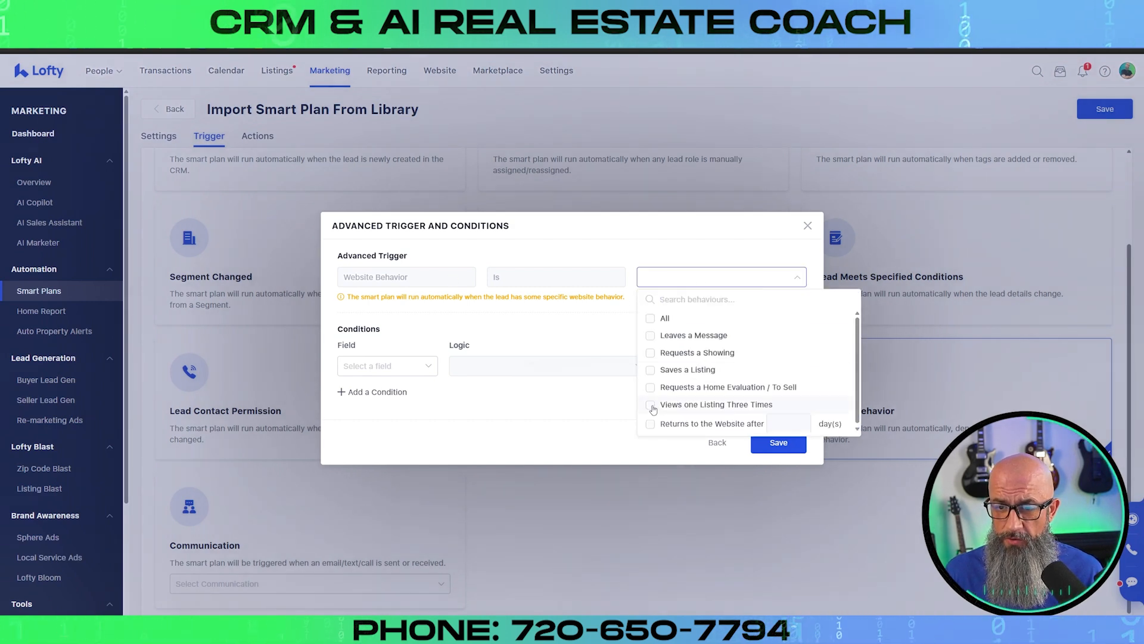
click(672, 406)
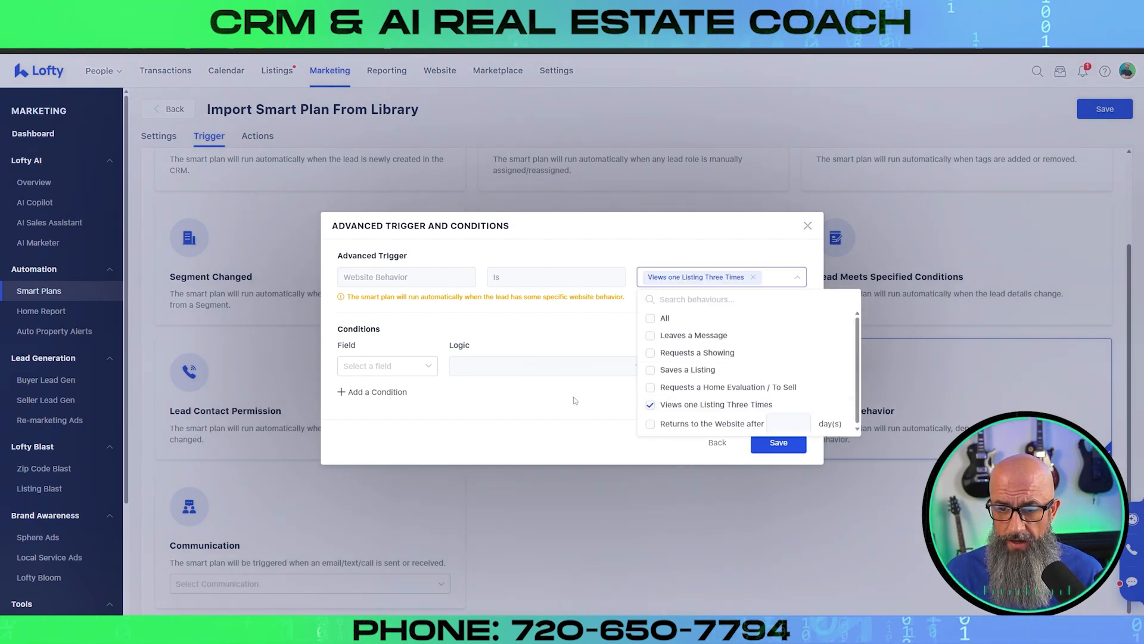
click(613, 442)
click(794, 365)
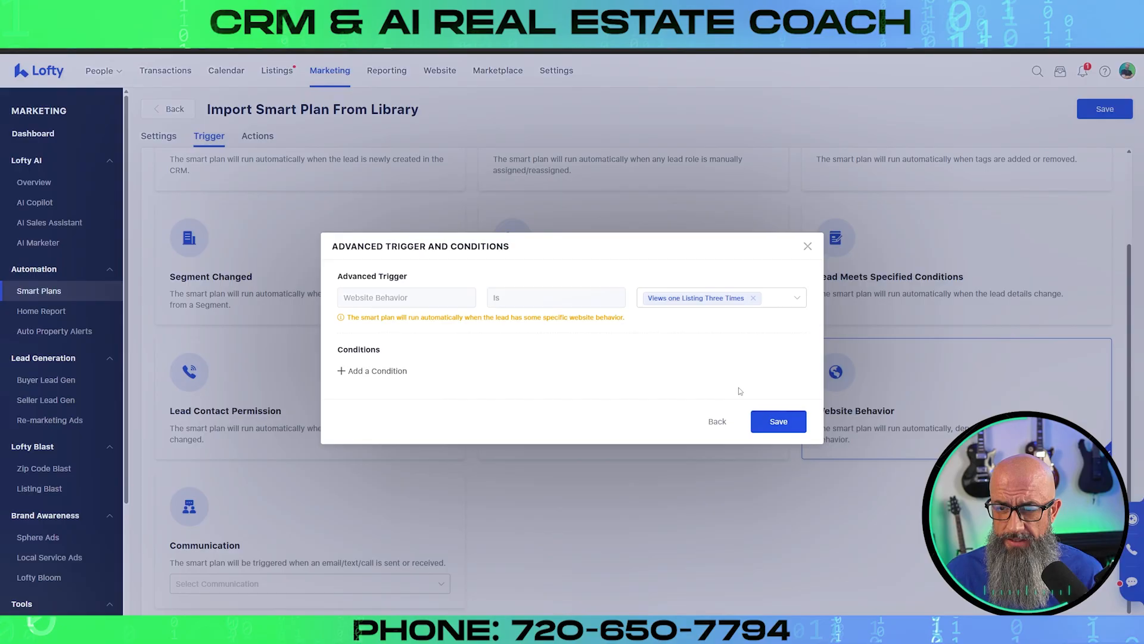
click(774, 421)
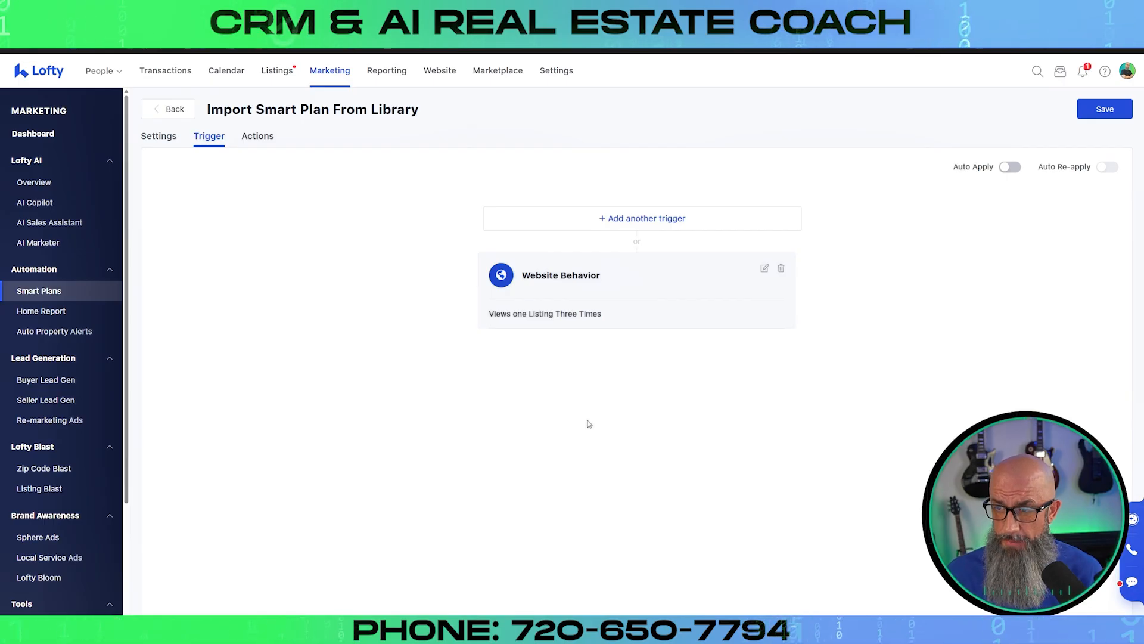
click(1007, 167)
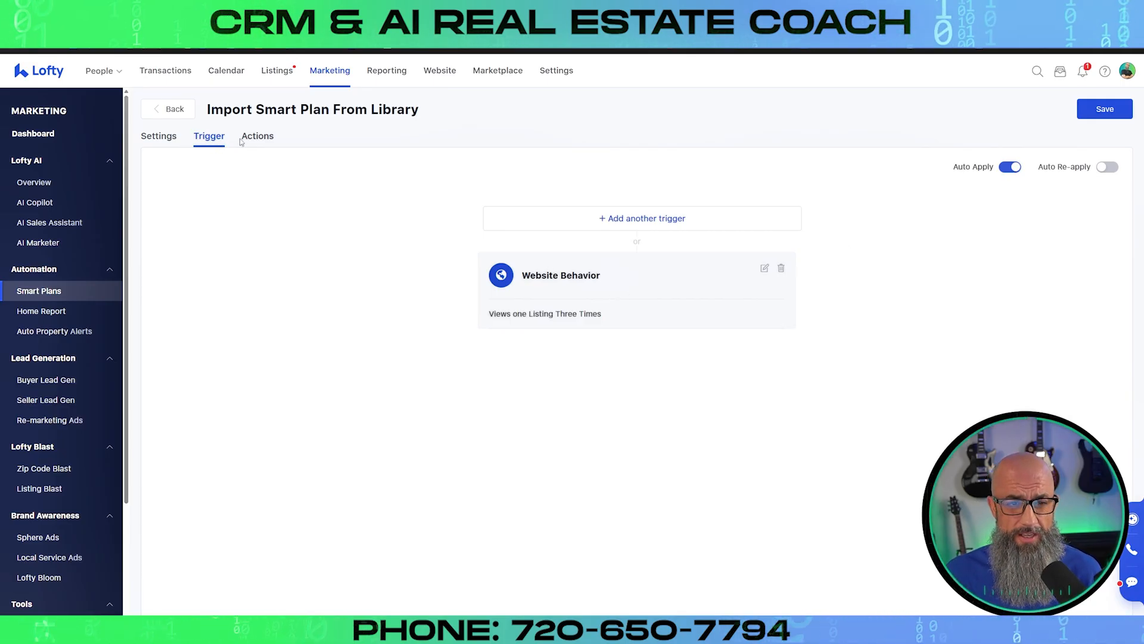
Review the action steps of the plan for leads viewing a listing multiple times.
click(258, 136)
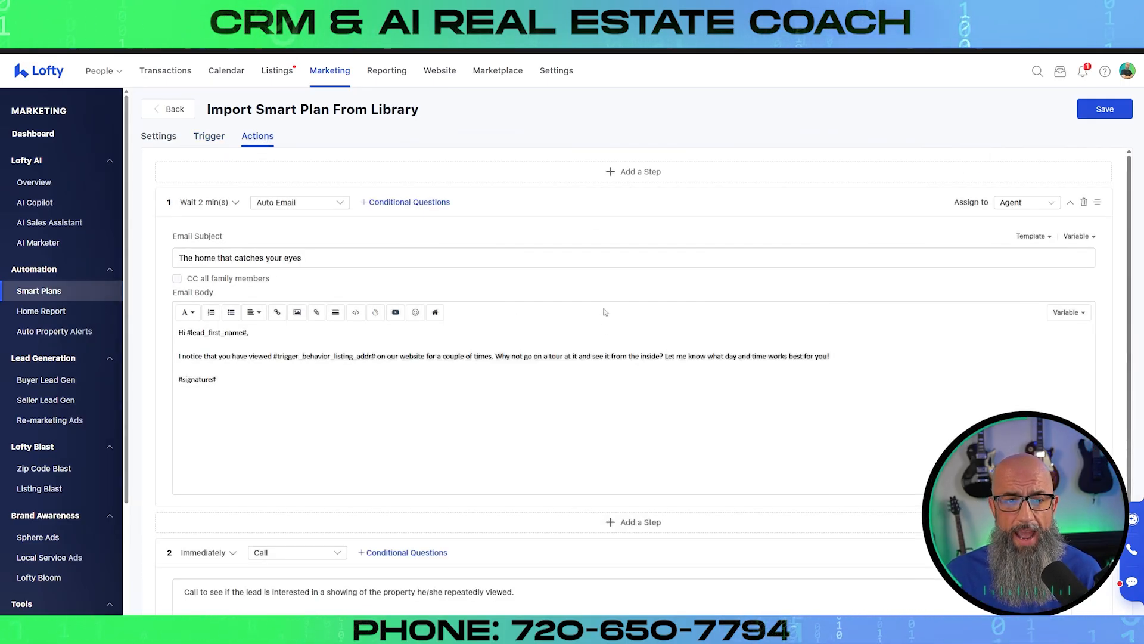
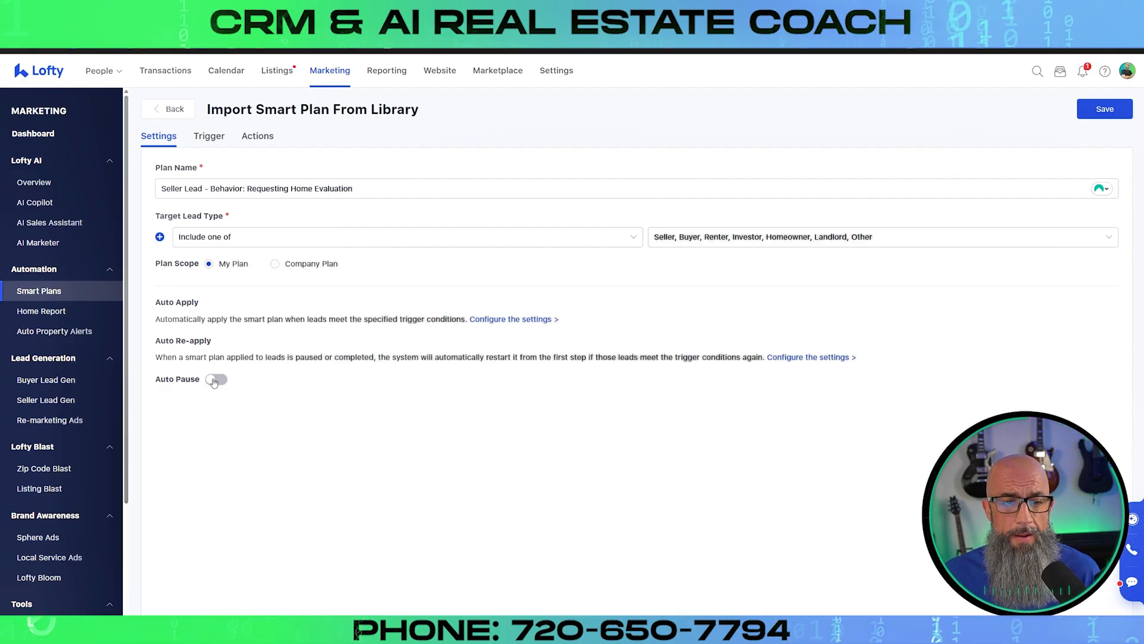
Set Auto Pause on the "Seller Lead - Behavior: Requesting Home Evaluation" plan for when the lead responds or reaches out.
click(160, 397)
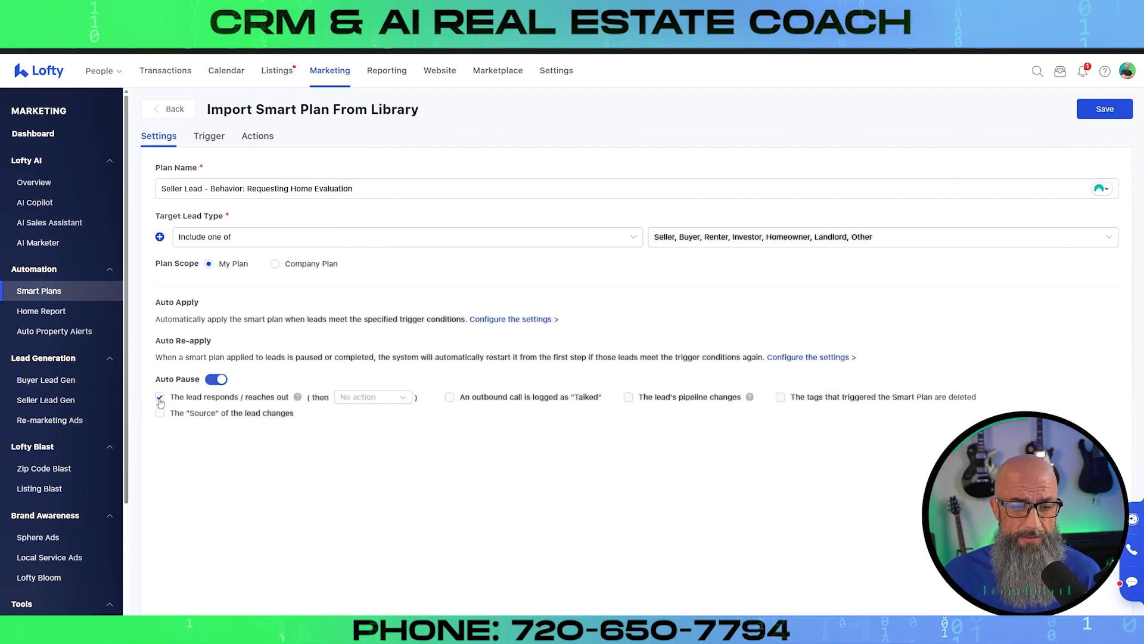
Check the plan's Lead Created and Lead Meets Specified Conditions triggers and delete both.
click(213, 139)
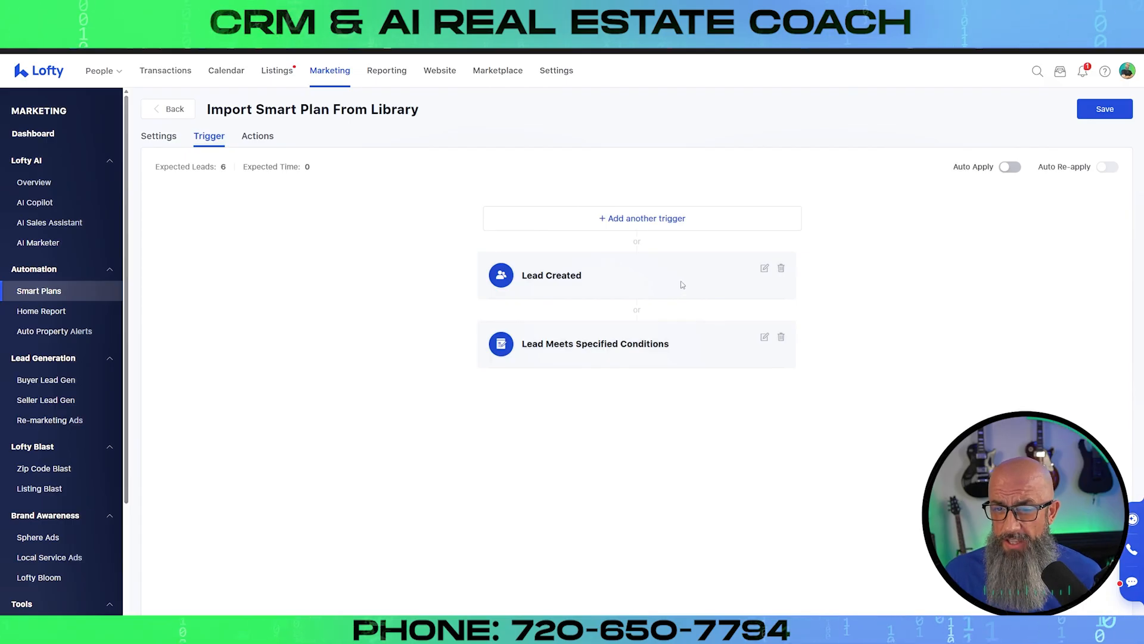
click(765, 267)
click(808, 284)
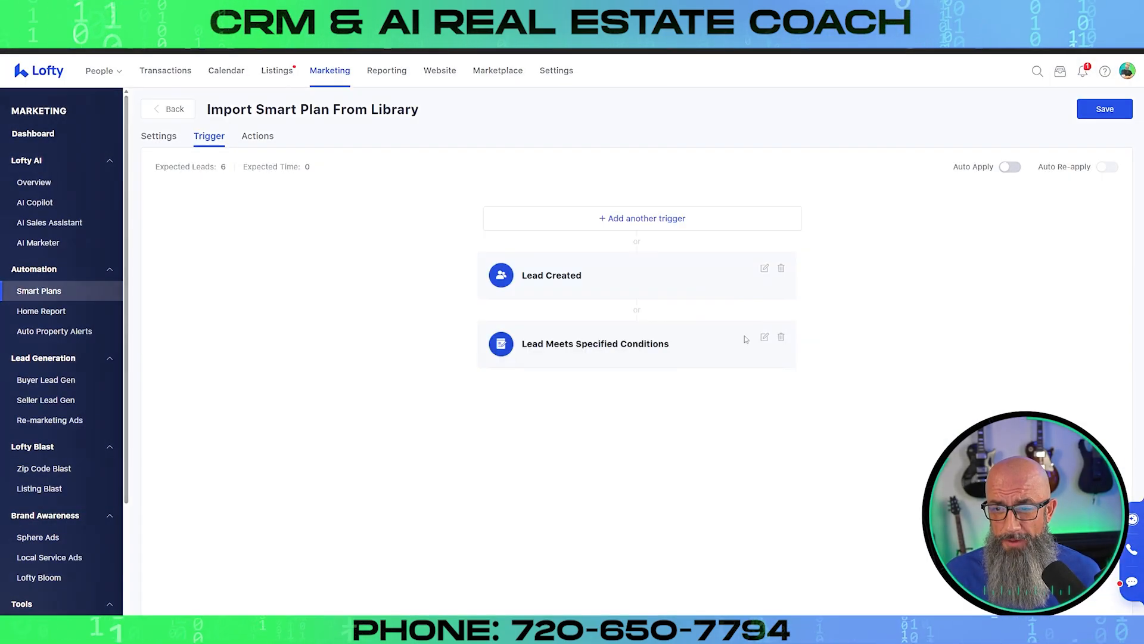
click(765, 338)
click(808, 283)
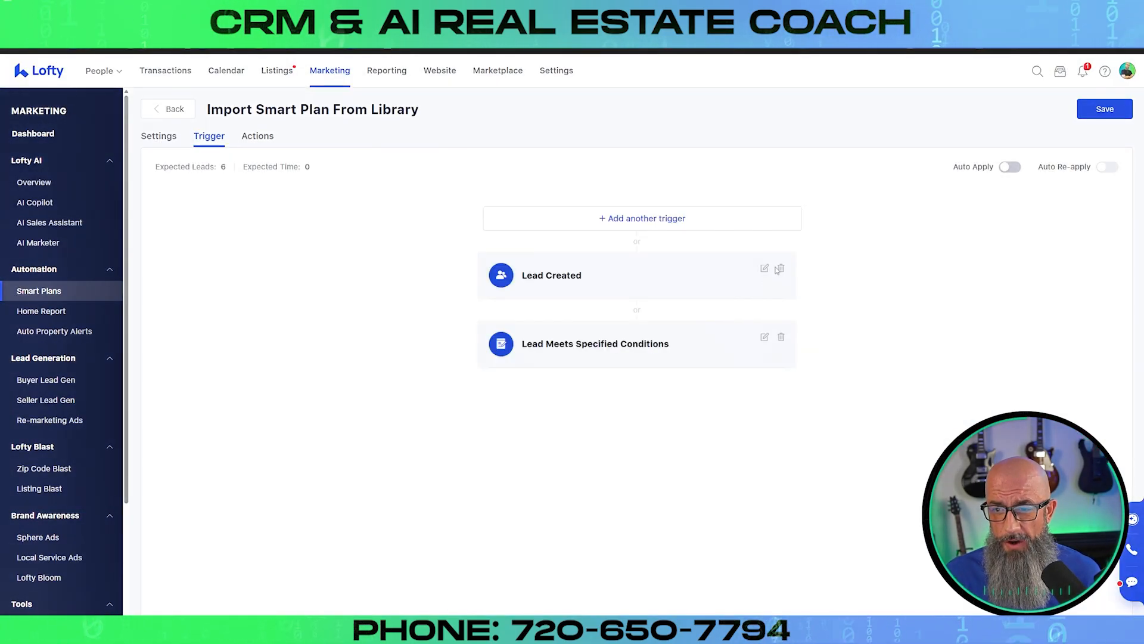
click(781, 268)
click(621, 368)
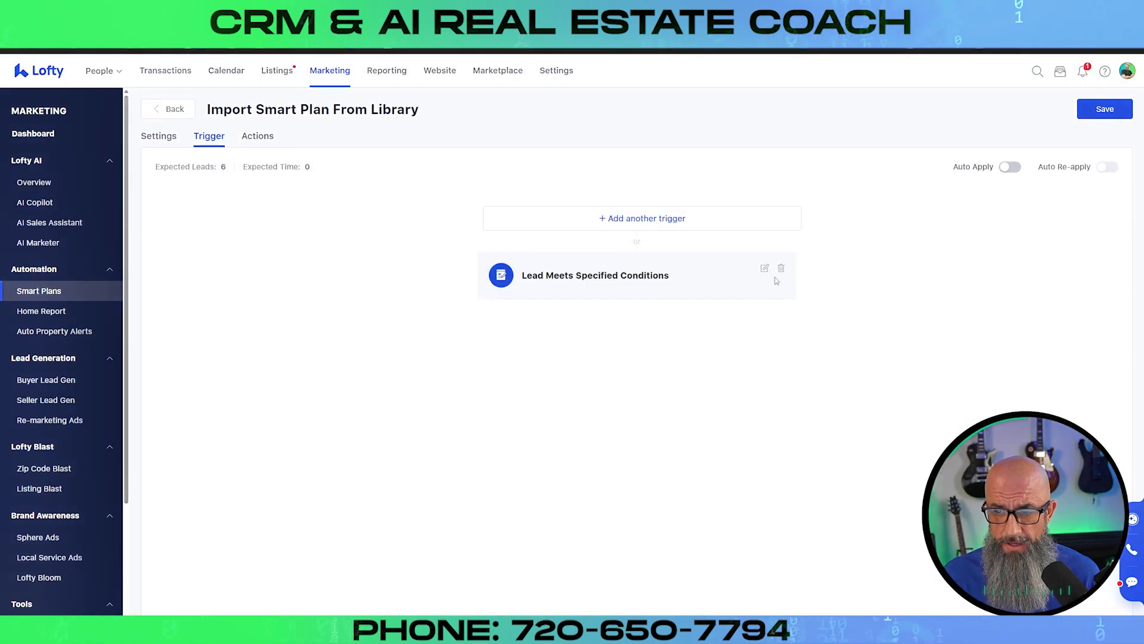
click(781, 269)
click(626, 362)
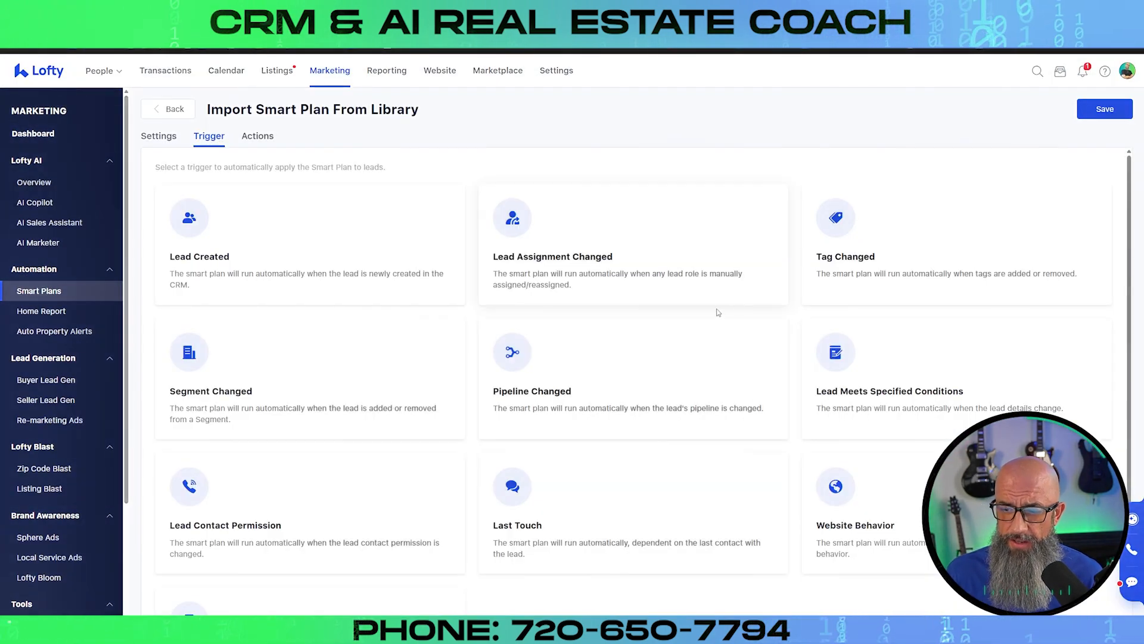
Add a Website Behavior trigger for "Requests a Home Evaluation / To Sell" without extra conditions.
scroll(834, 388, down, 2)
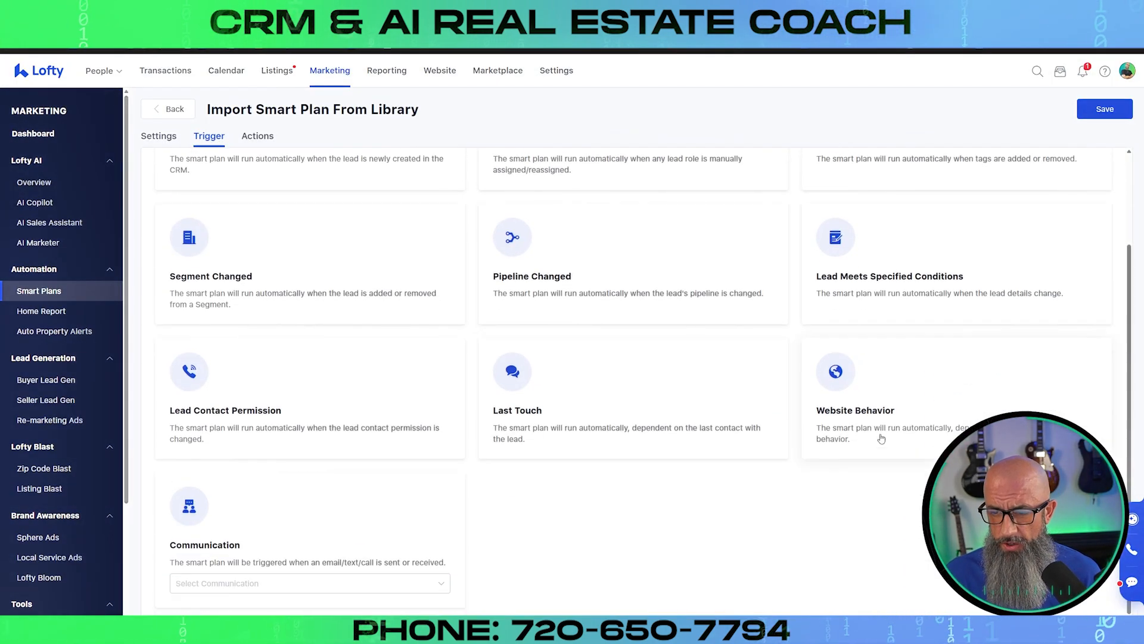
click(881, 437)
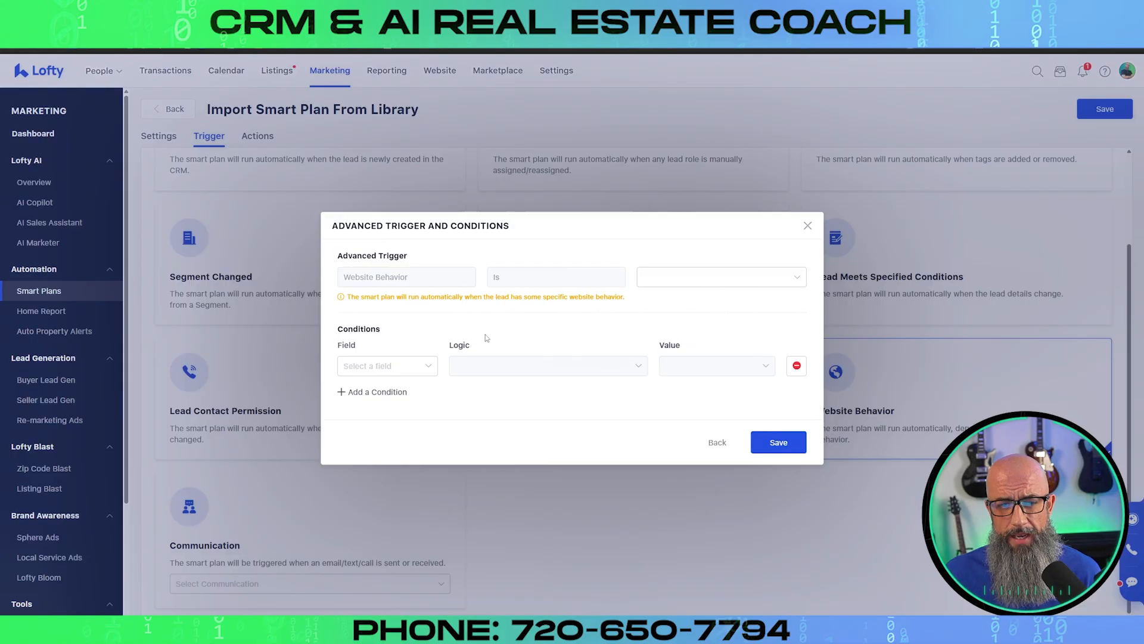
click(662, 282)
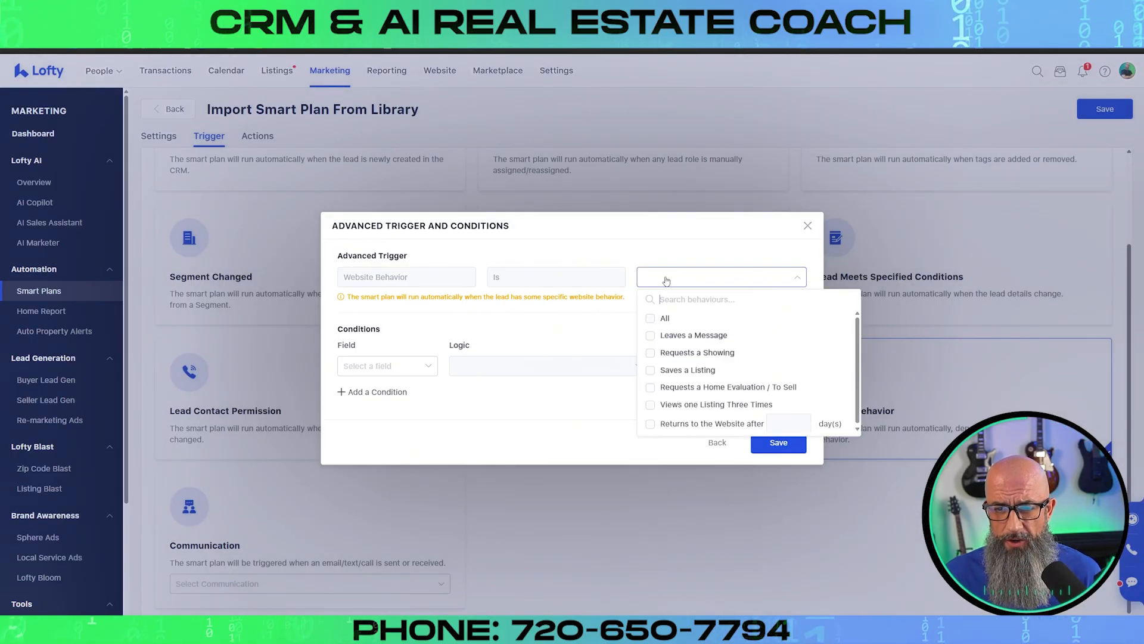
click(650, 387)
click(595, 401)
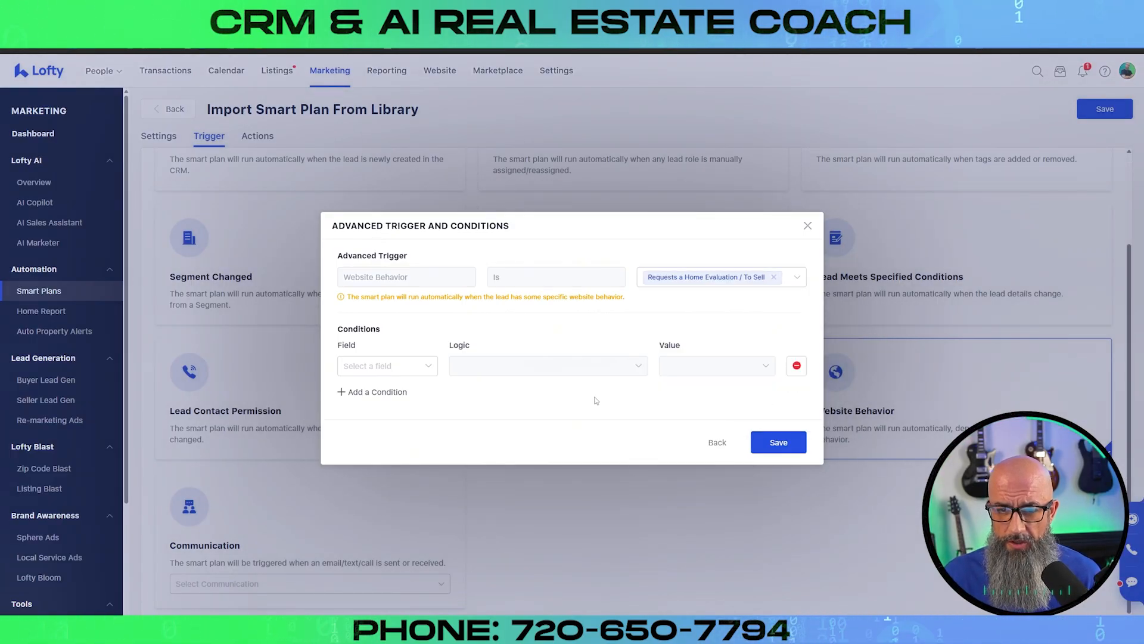
click(793, 370)
click(775, 420)
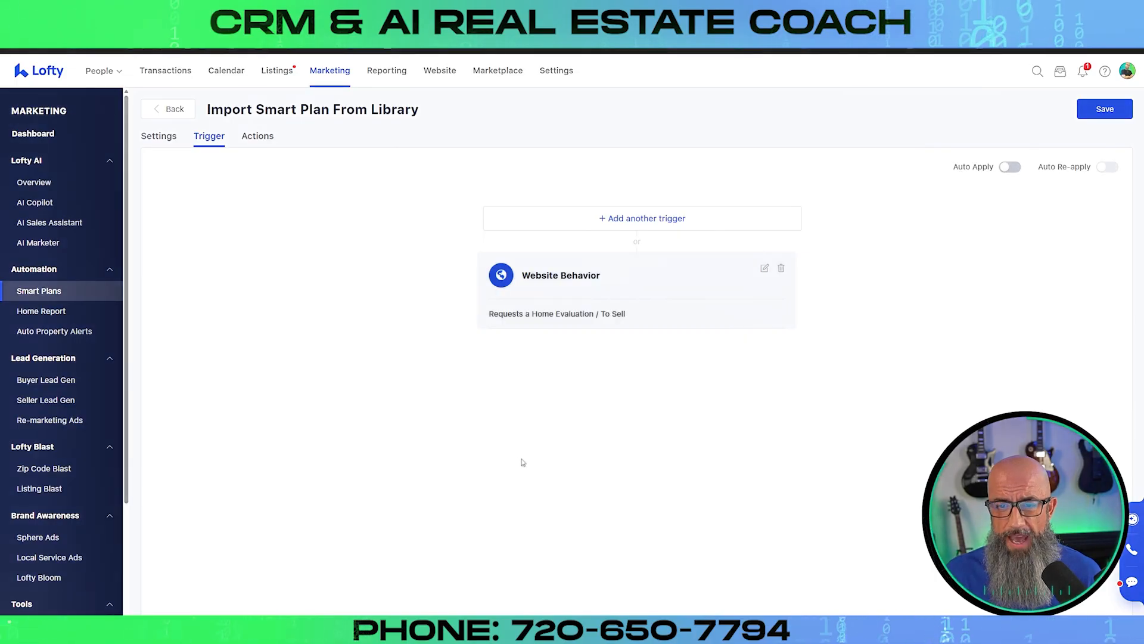
Insert an Auto Text action between the plan's first email and its call step.
click(260, 137)
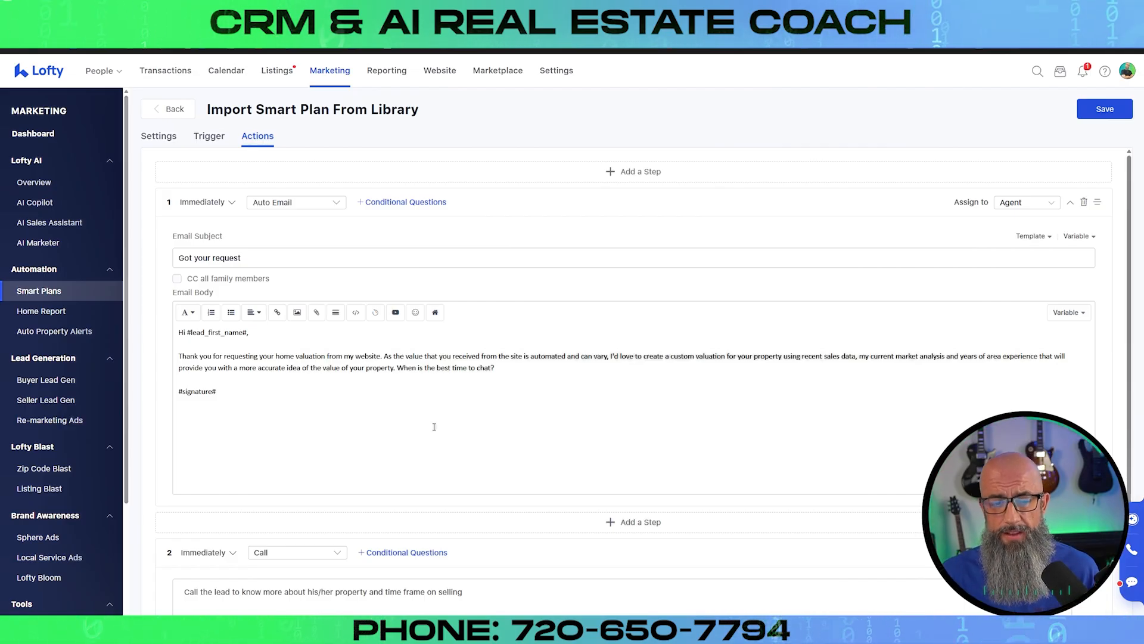
scroll(536, 378, down, 2)
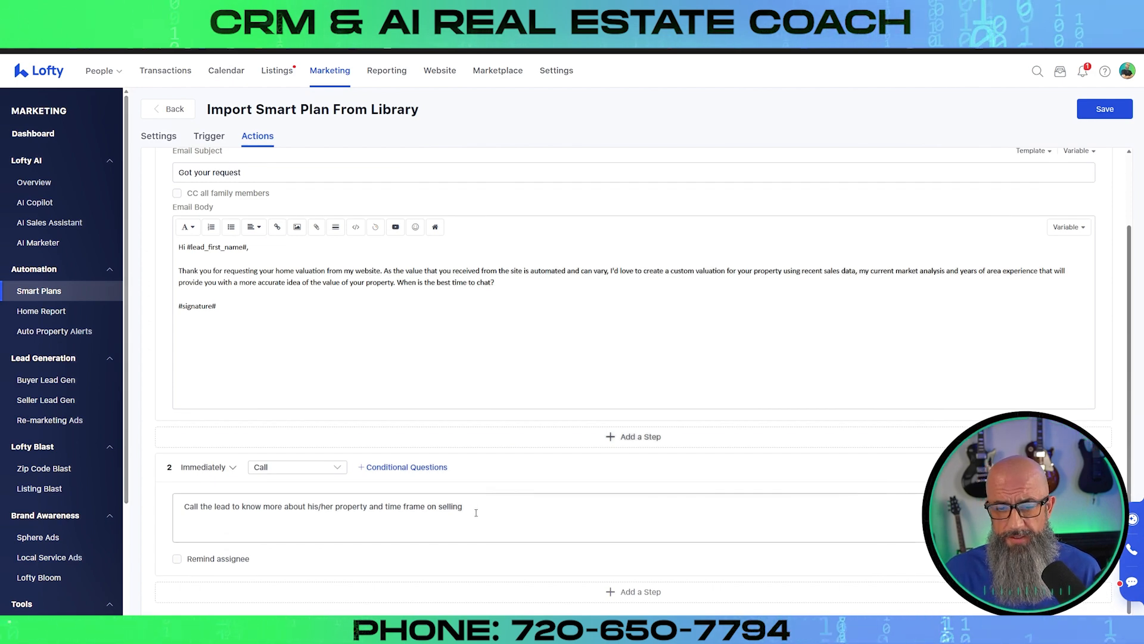
click(605, 441)
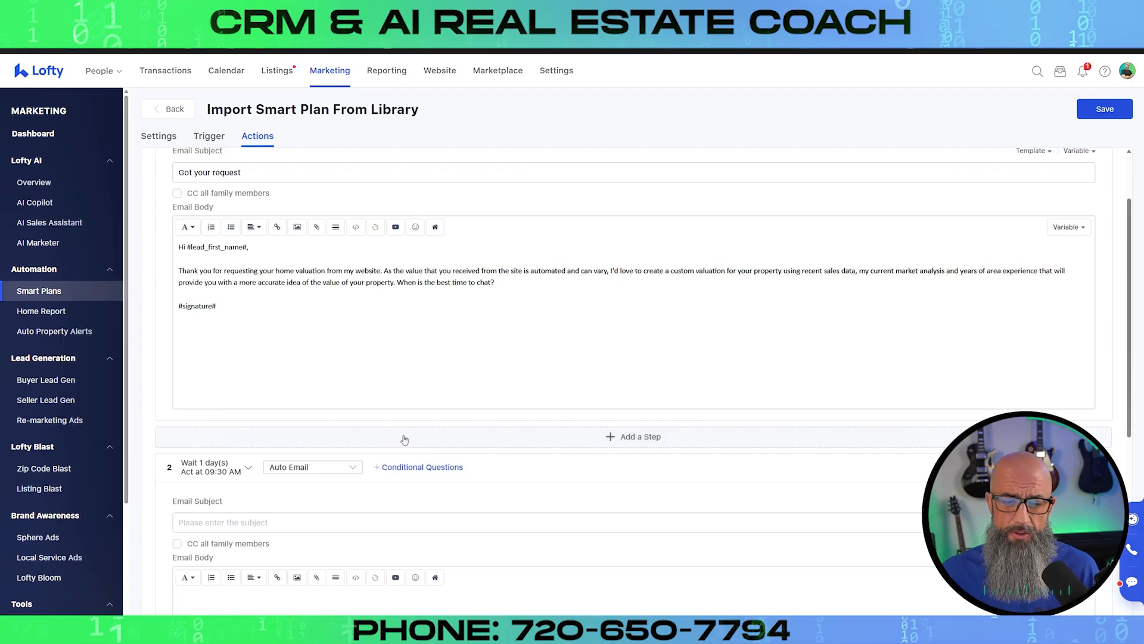
scroll(481, 449, down, 2)
click(346, 377)
click(420, 411)
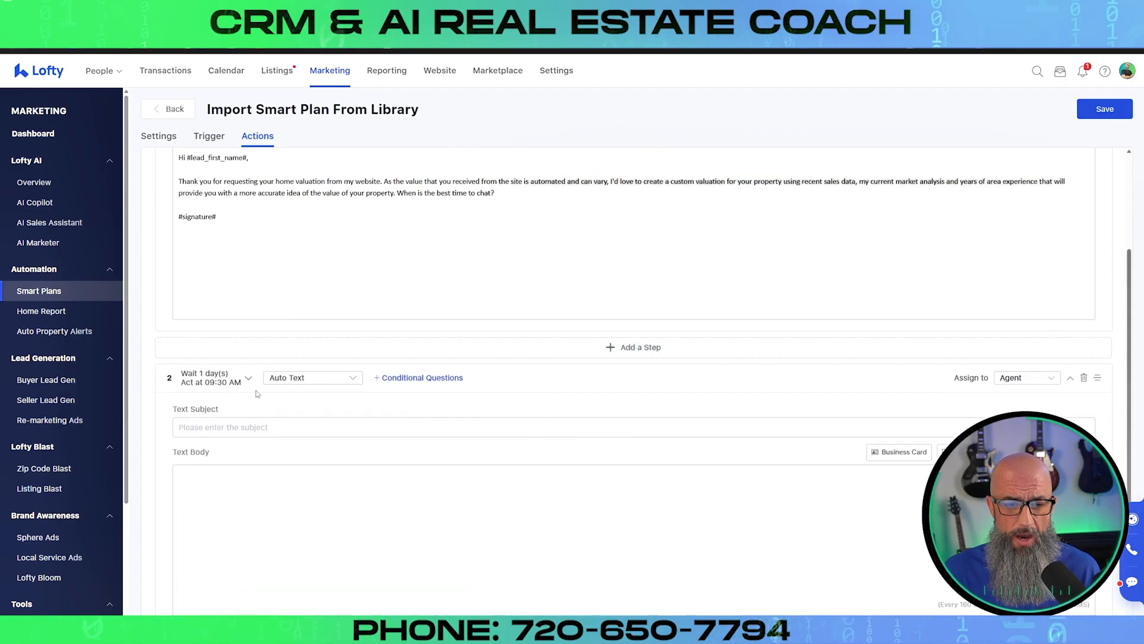
Set the Auto Text action to wait 4 minutes and give it the subject "TEXT 1".
click(205, 377)
drag(304, 430, 282, 433)
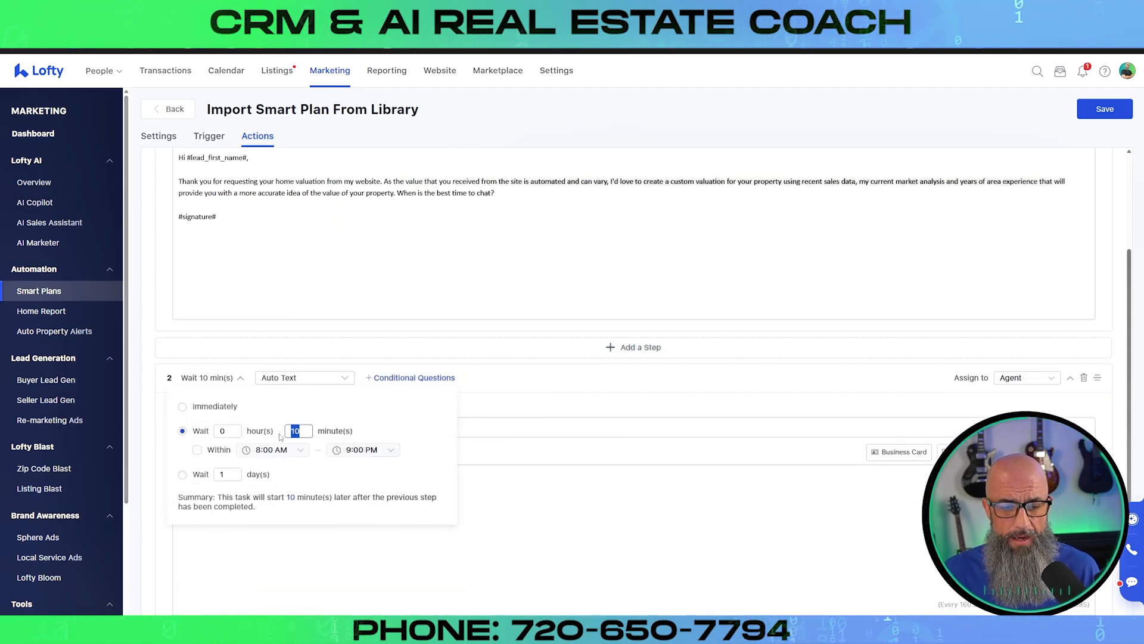
text(4)
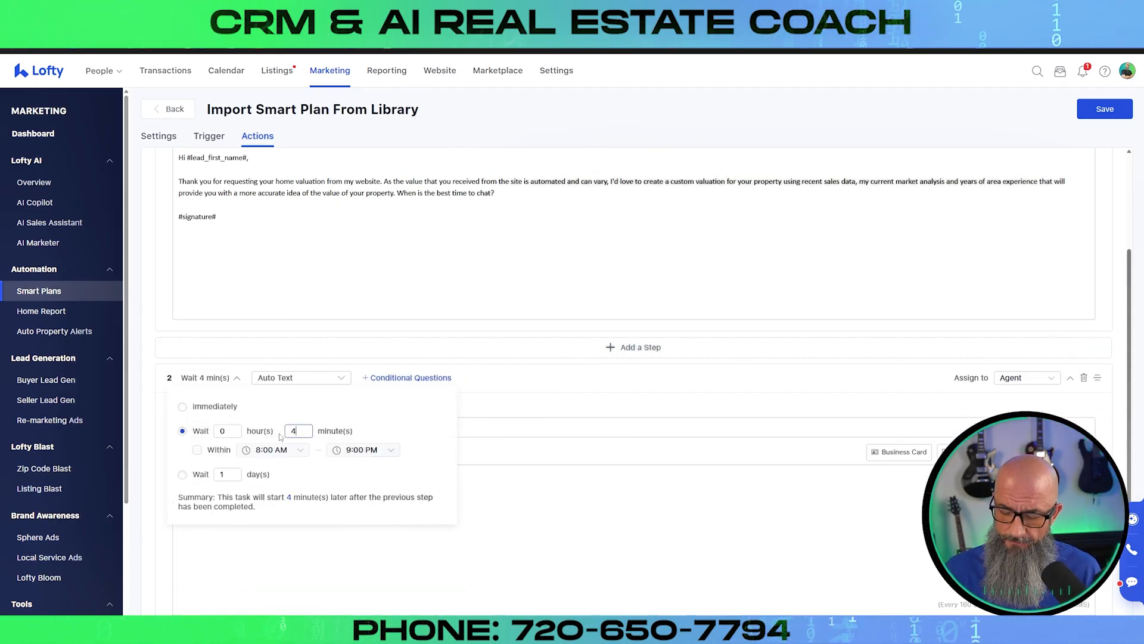
click(465, 487)
click(207, 427)
text(TEXT)
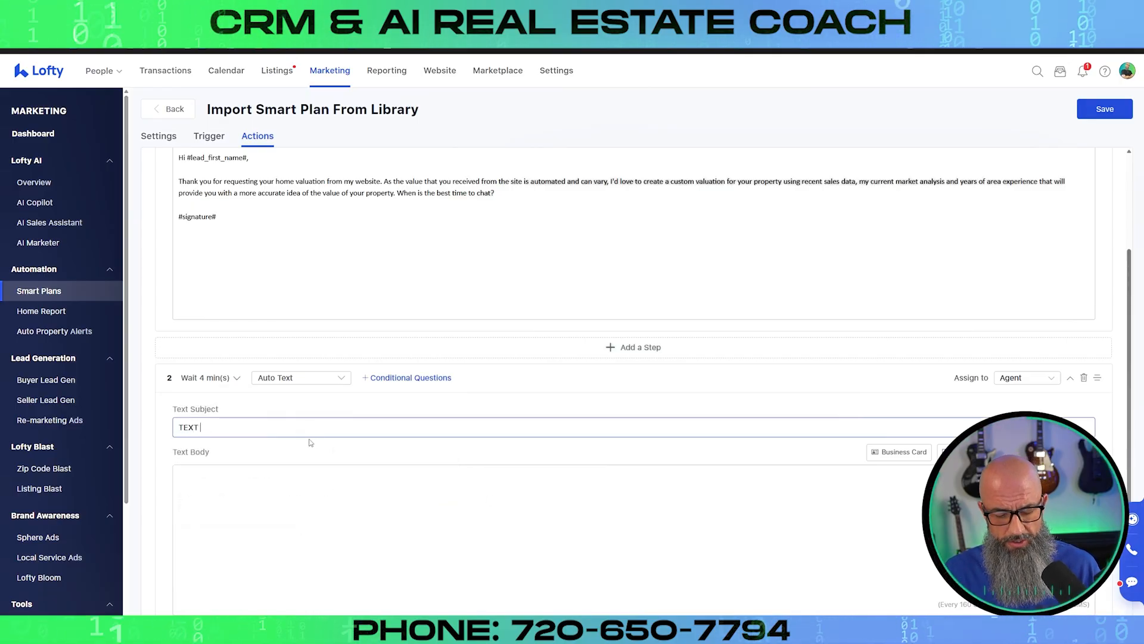
text( 1)
Copy the first email's greeting and message, without the signature, into the text body.
scroll(638, 294, up, 2)
scroll(638, 294, up, 2)
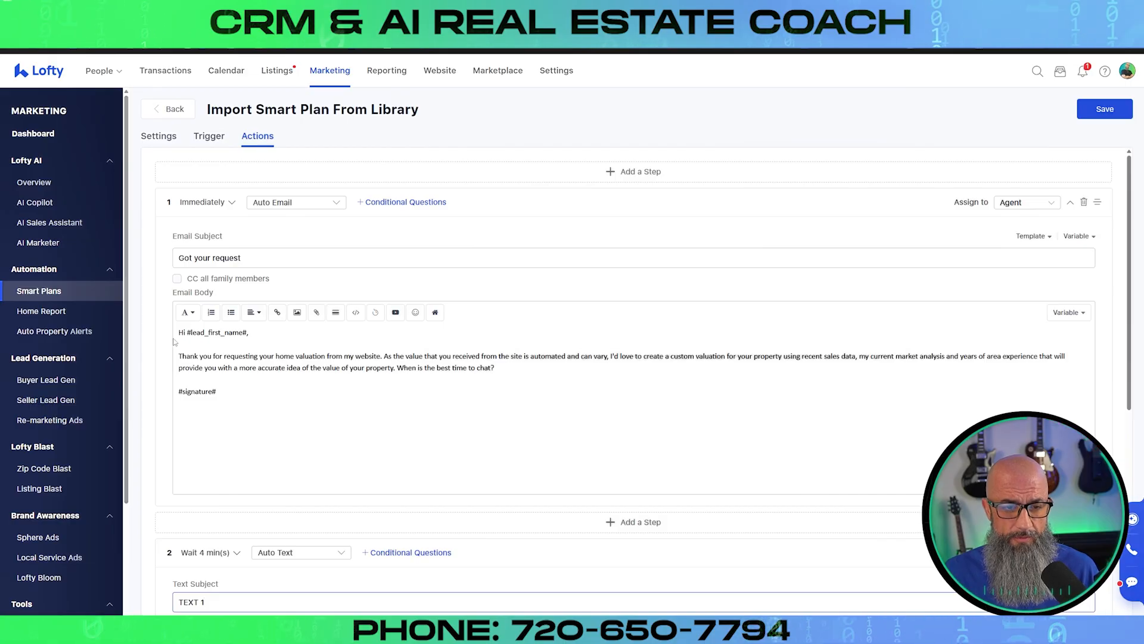
drag(178, 332, 550, 381)
key(ctrl+c)
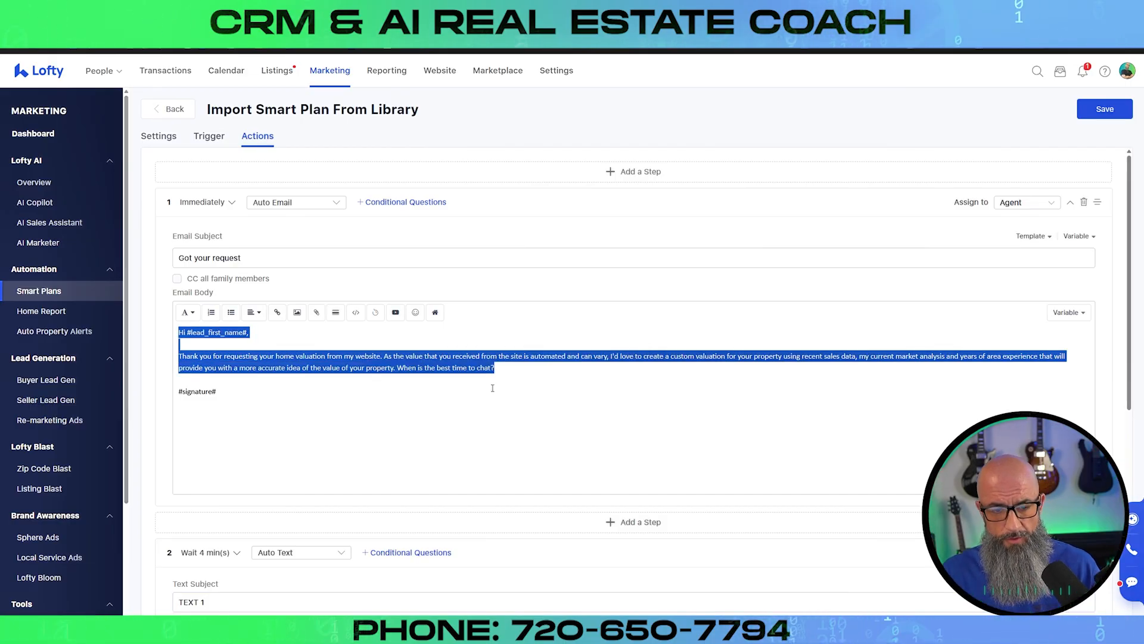
scroll(551, 381, down, 3)
click(261, 484)
key(ctrl+v)
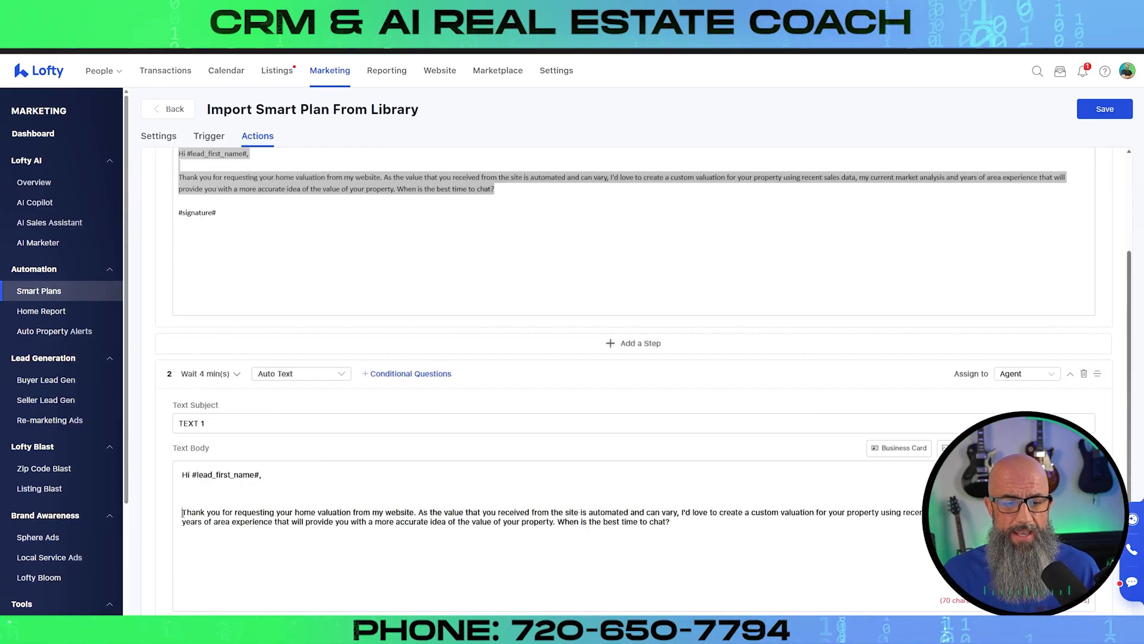
Remove the blank lines in the text body so the message follows the greeting on the same line.
click(180, 514)
key(BackSpace)
key(BackSpace)
key(BackSpace)
key(BackSpace)
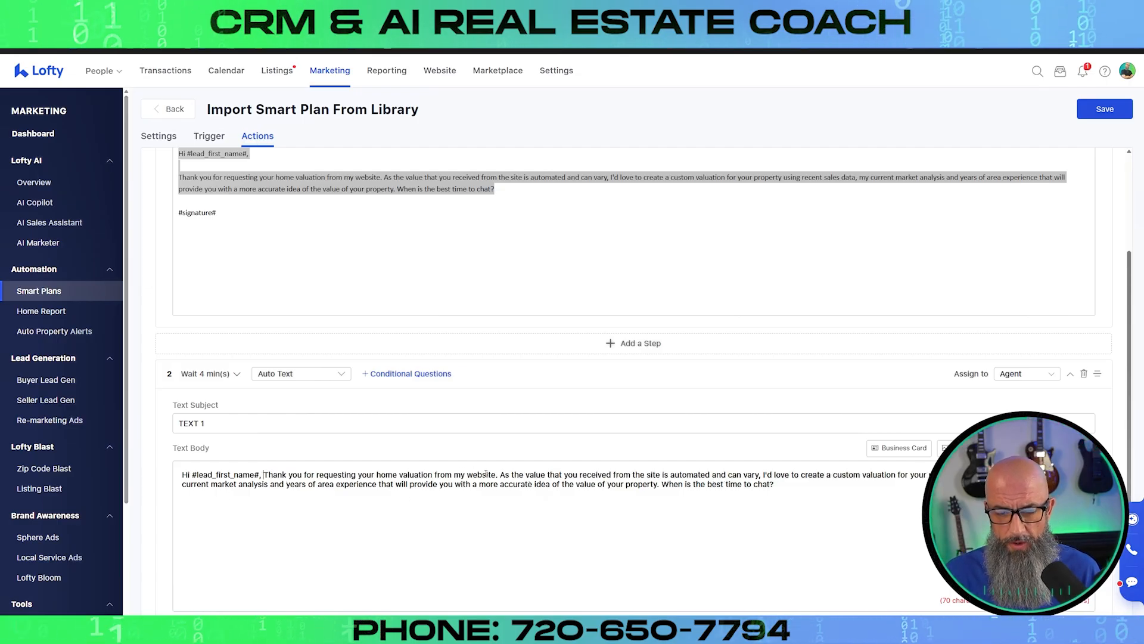
Replace everything after "from my website." in the text body with "The value you received is auto generated.".
drag(499, 475, 798, 502)
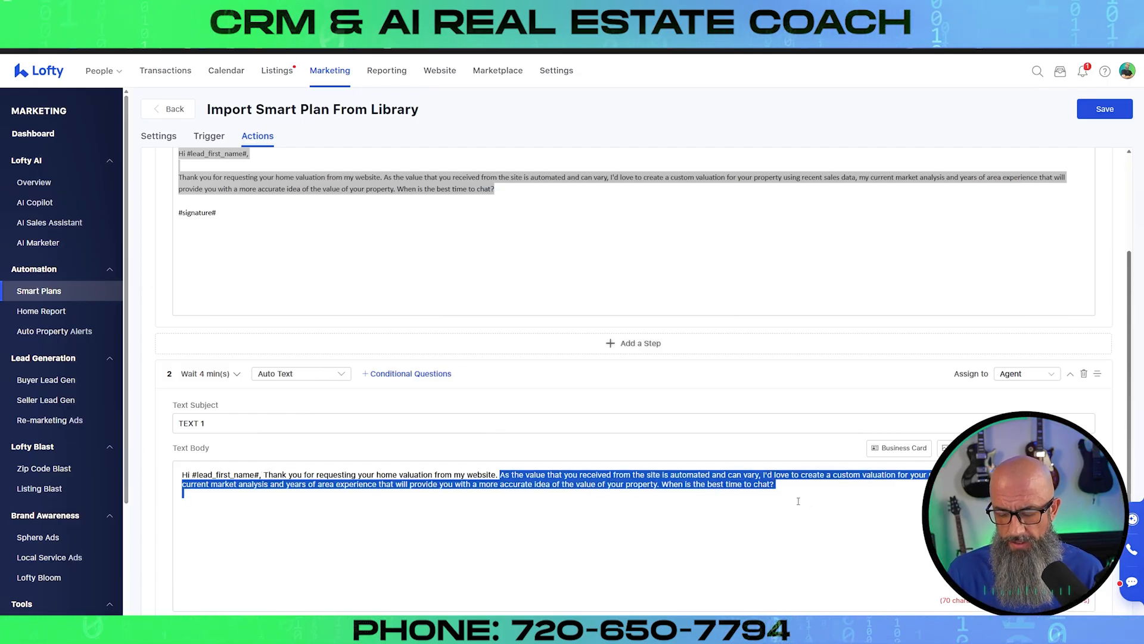
key(BackSpace)
text(The )
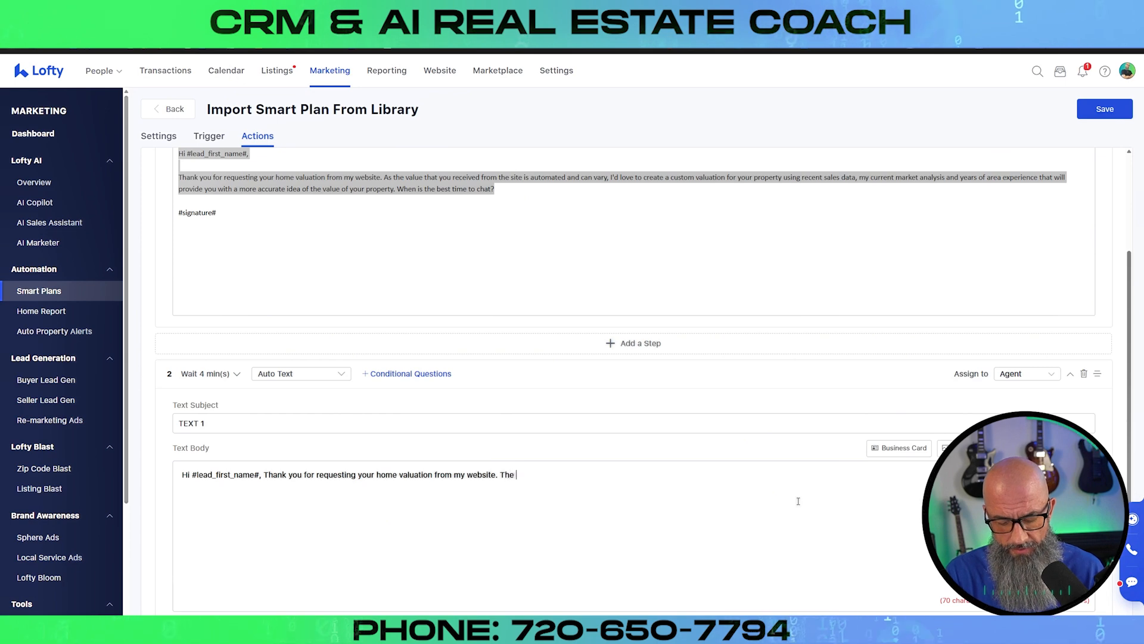
text(value you re)
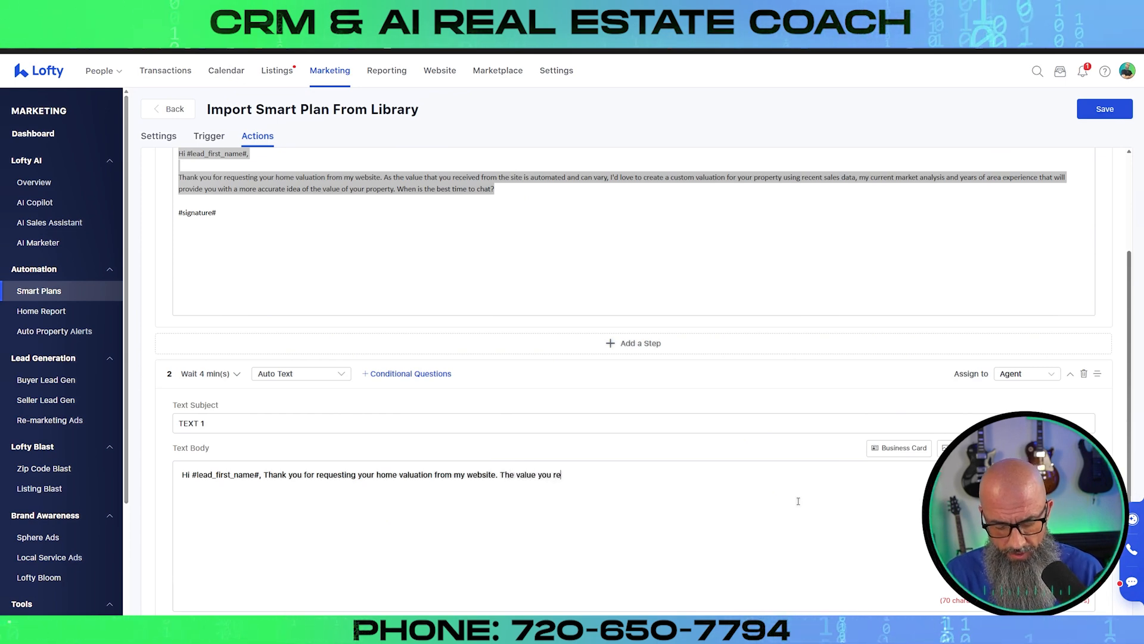
text(ceived is )
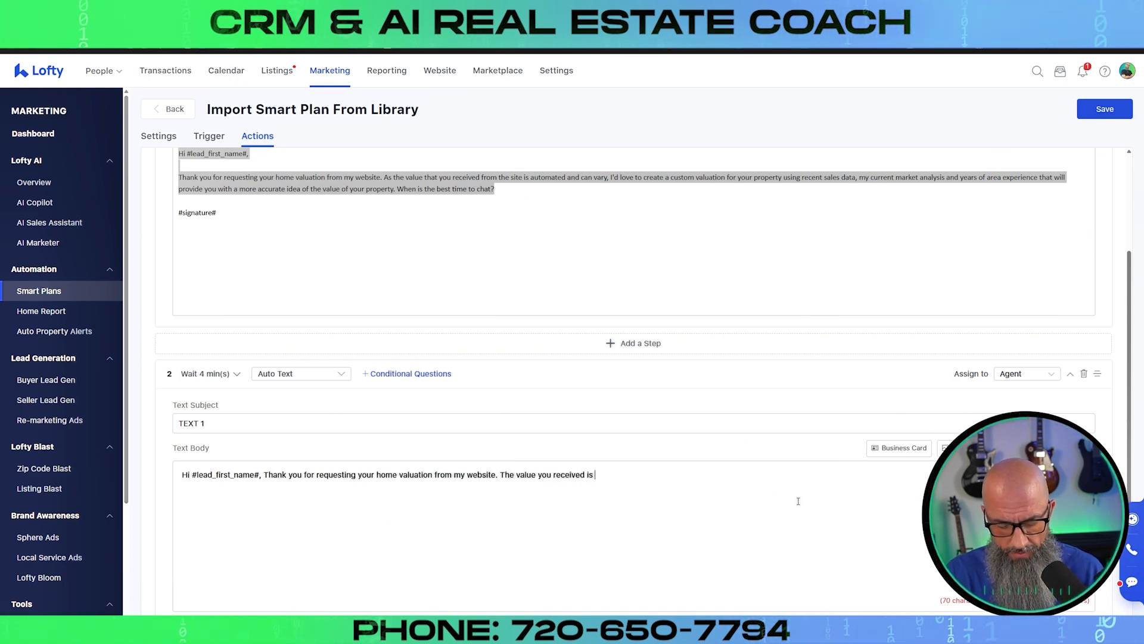
text(auto genera)
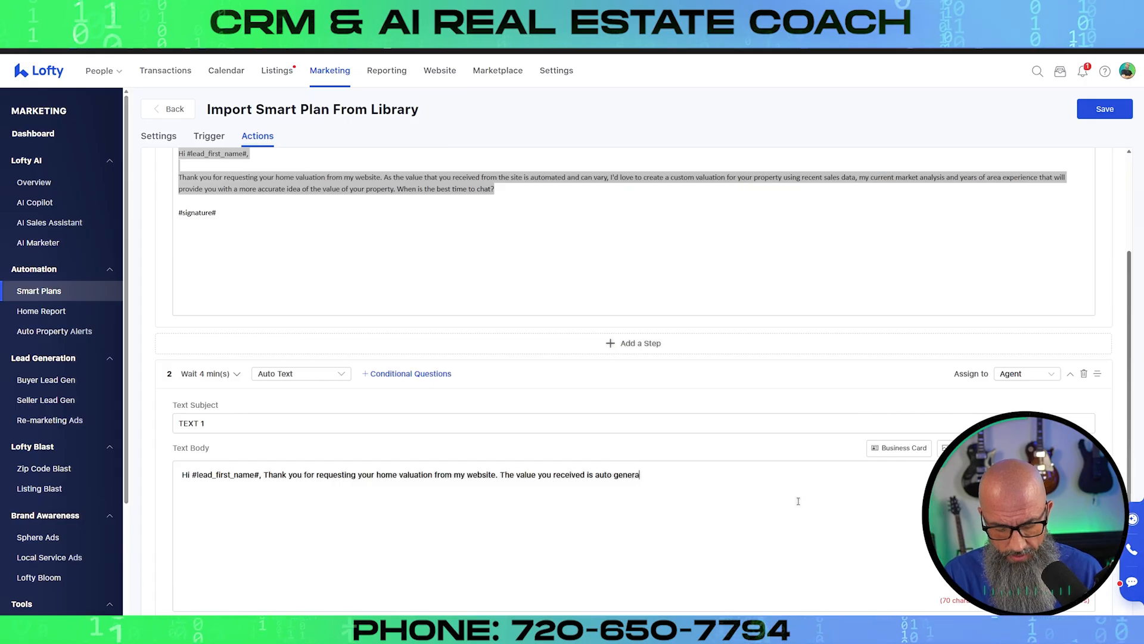
text(ated)
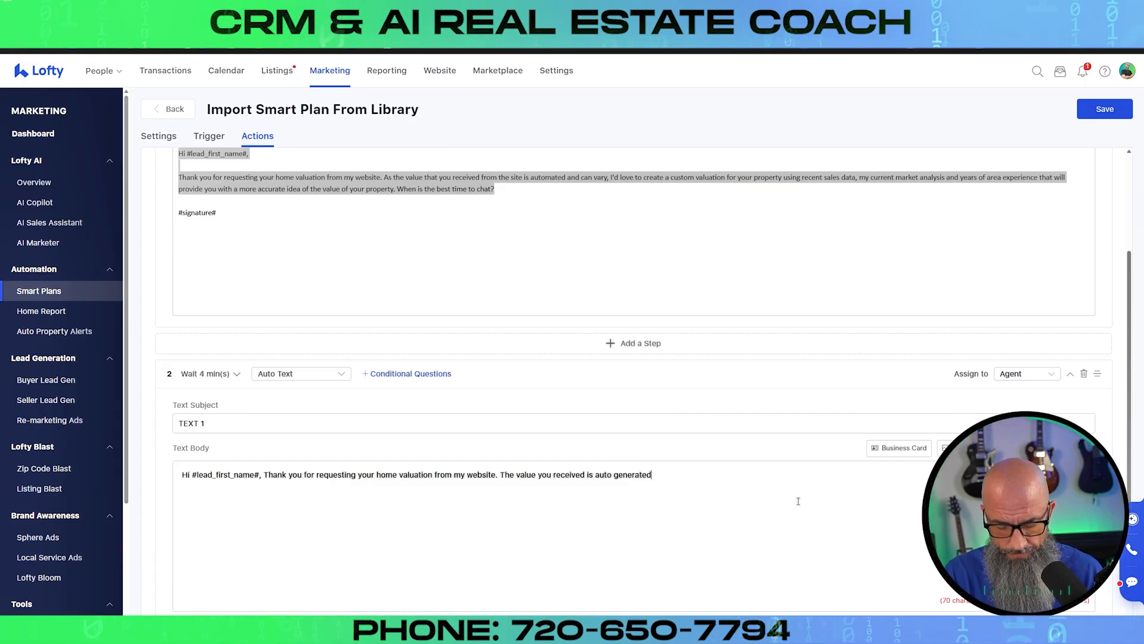
text(. )
Continue the text body with "The next steps would be for us to book a time to tour your home and see".
text(The n)
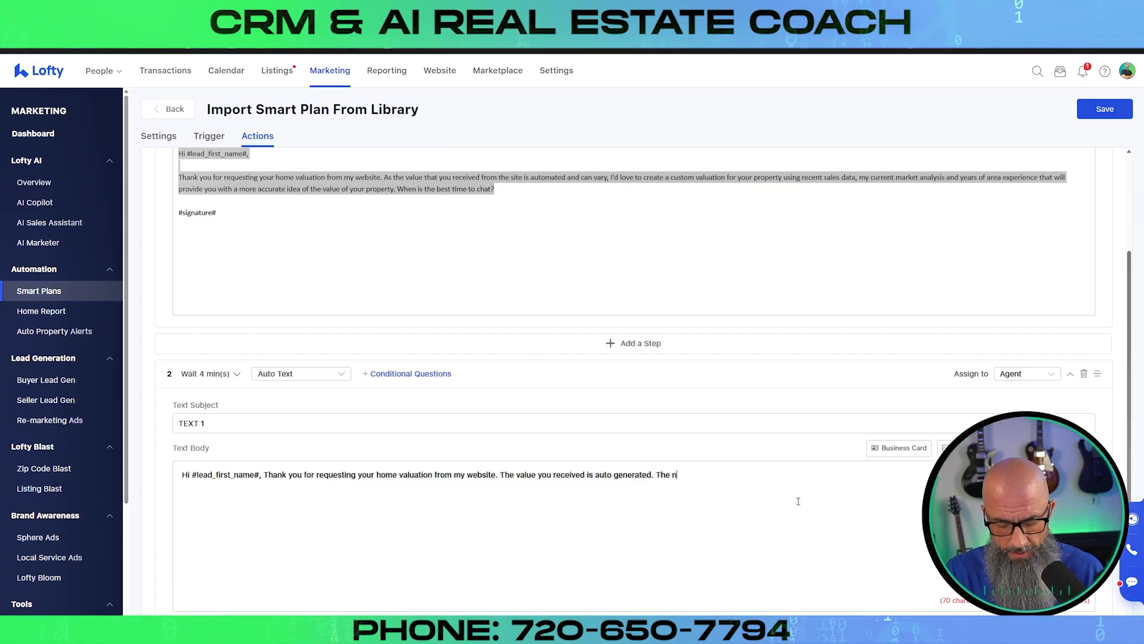
text(ext steps w)
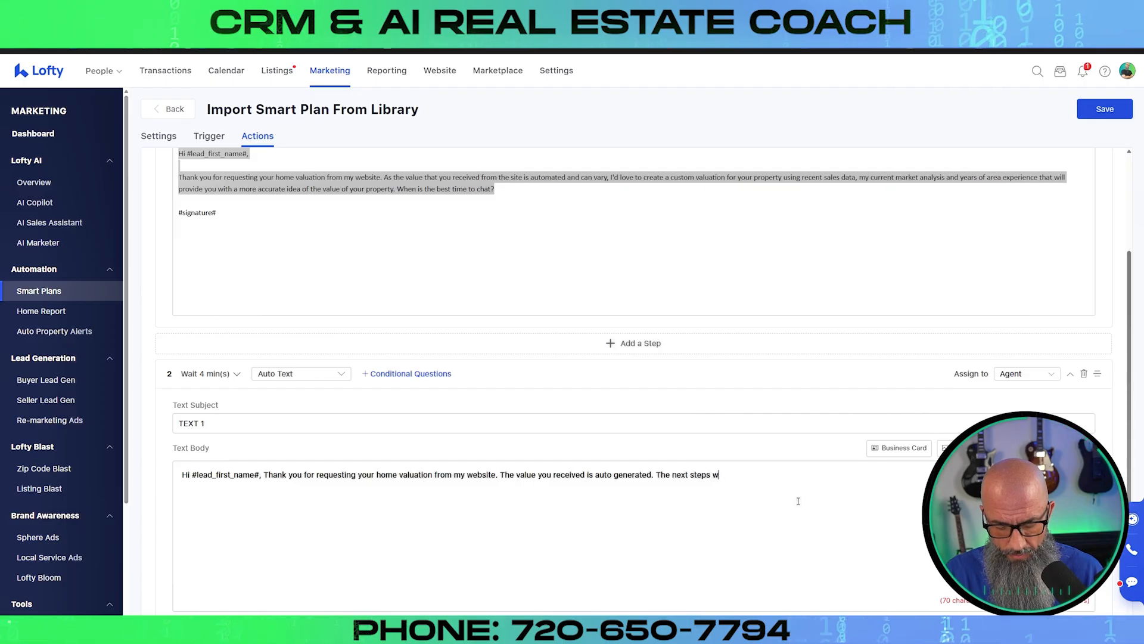
text(ould be for us to )
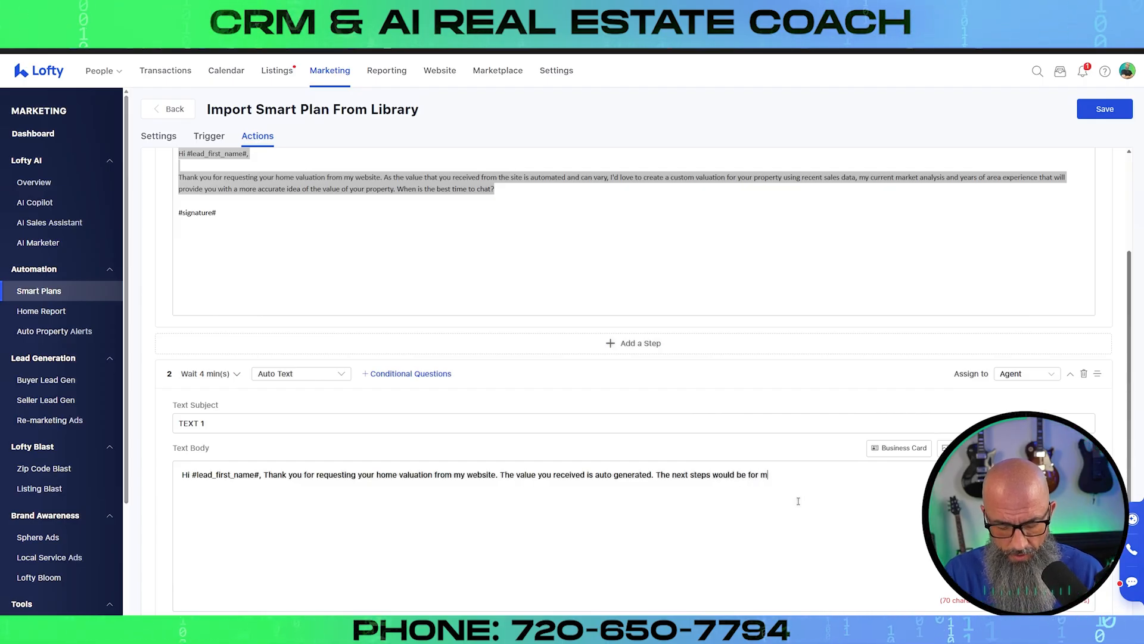
text(book a time to tour)
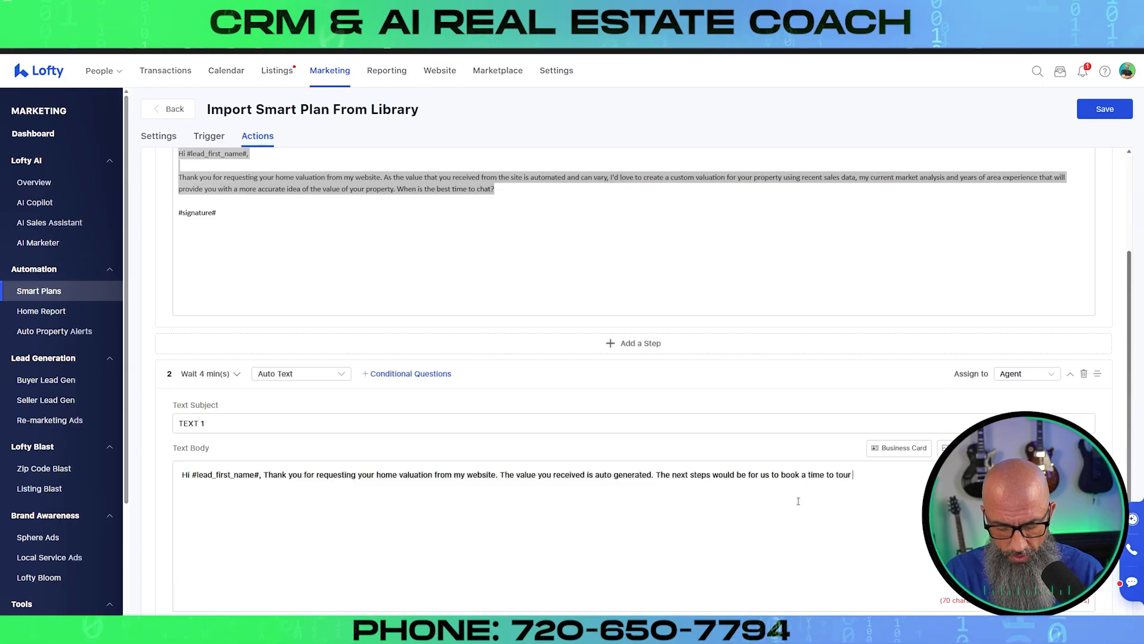
text( your home and see )
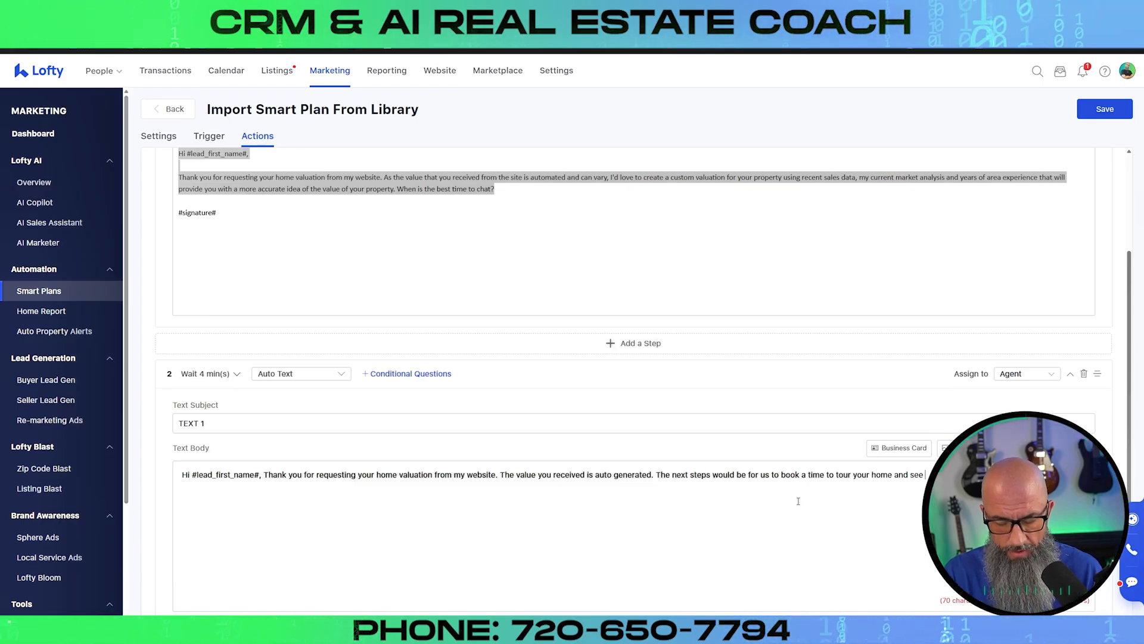
Finish the text with "what the condition is and we can come to an exact value. When is a good time to meet at the home this week?".
text(ee w)
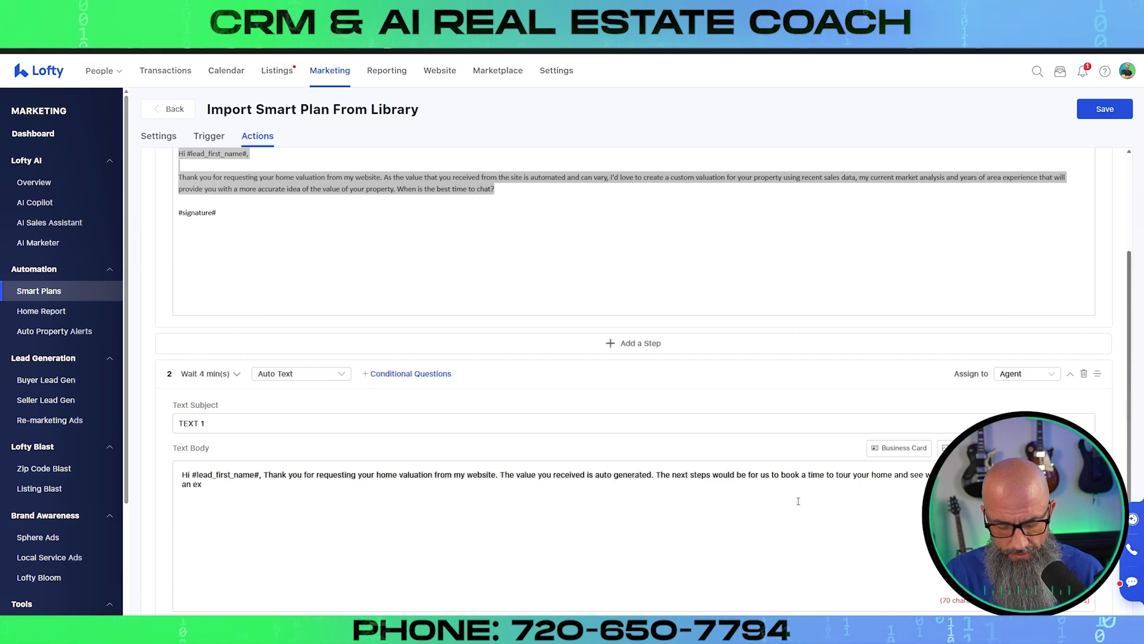
text(act value.)
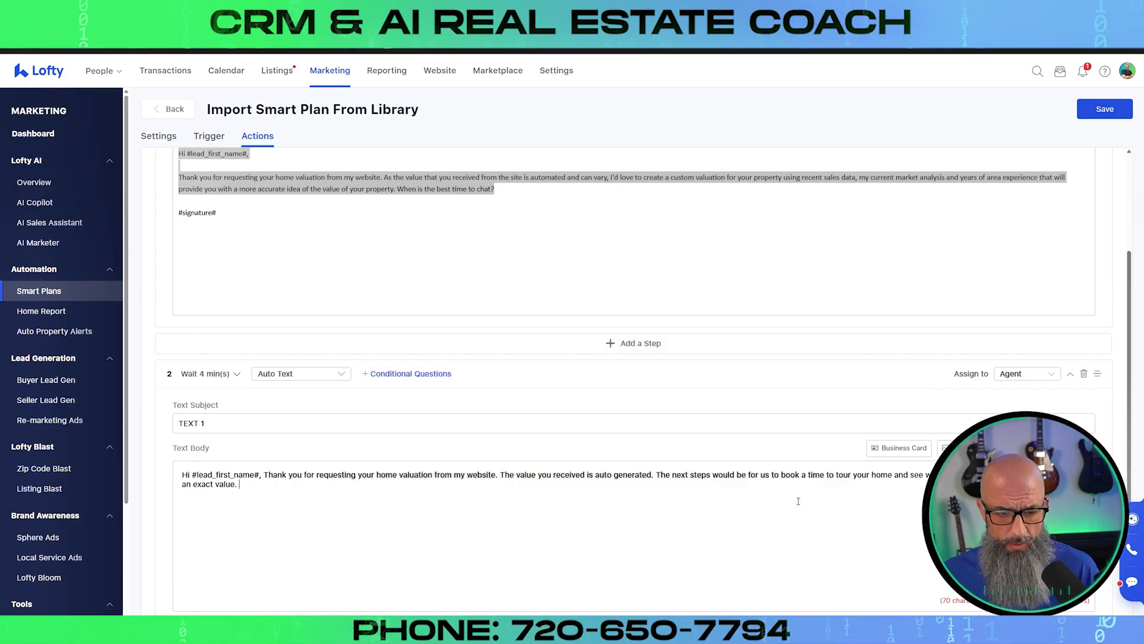
text(When)
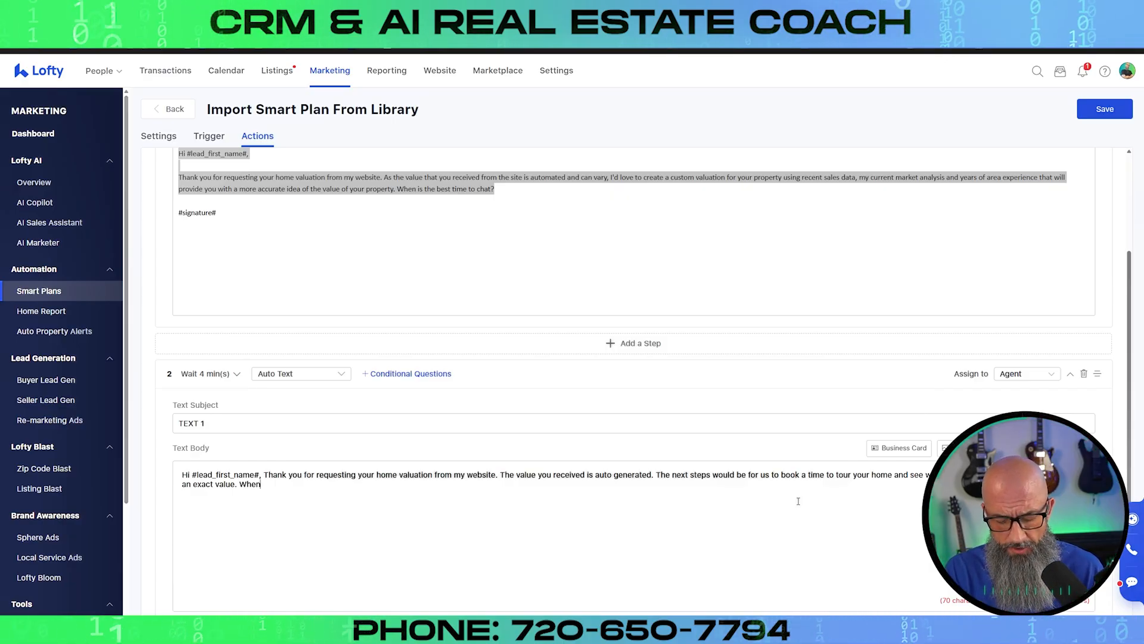
text( is a good t)
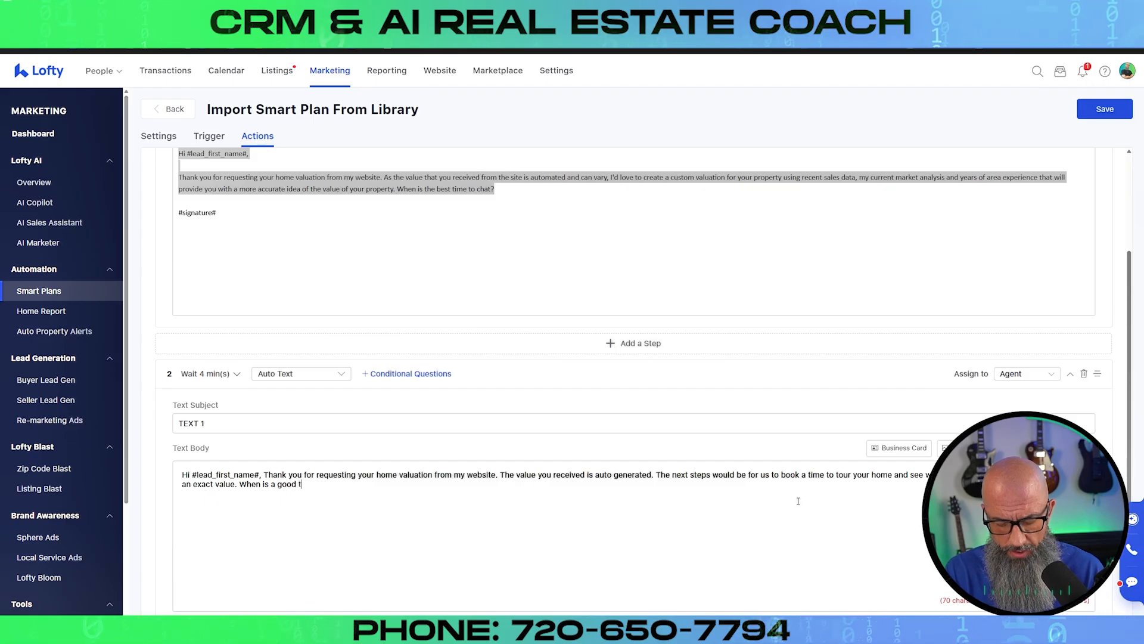
text(ime to meet at t)
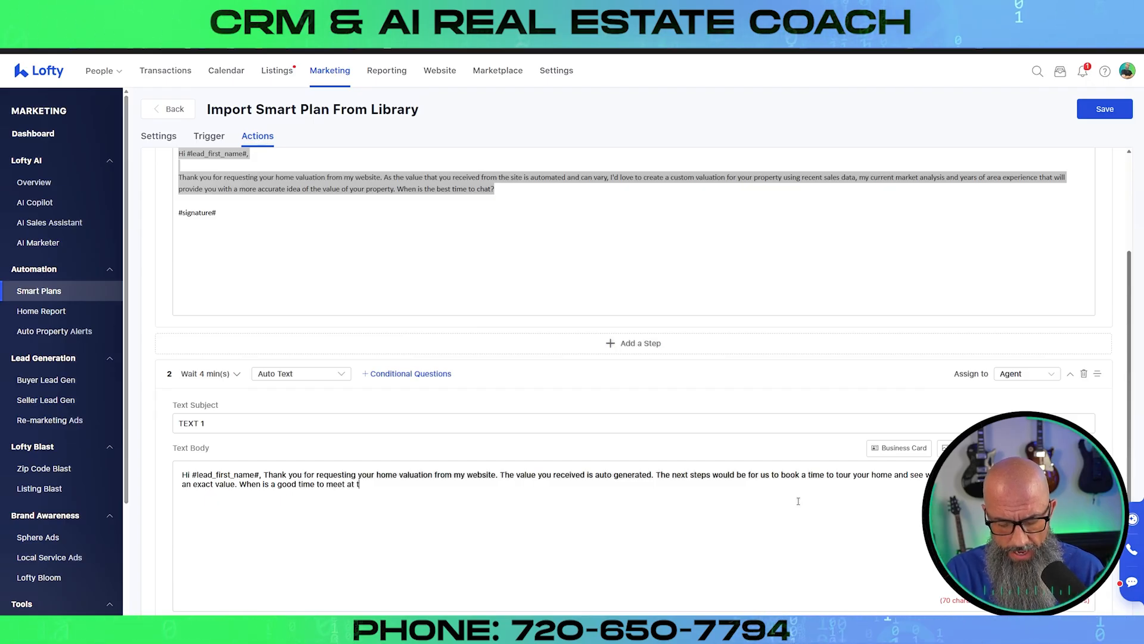
text(he home)
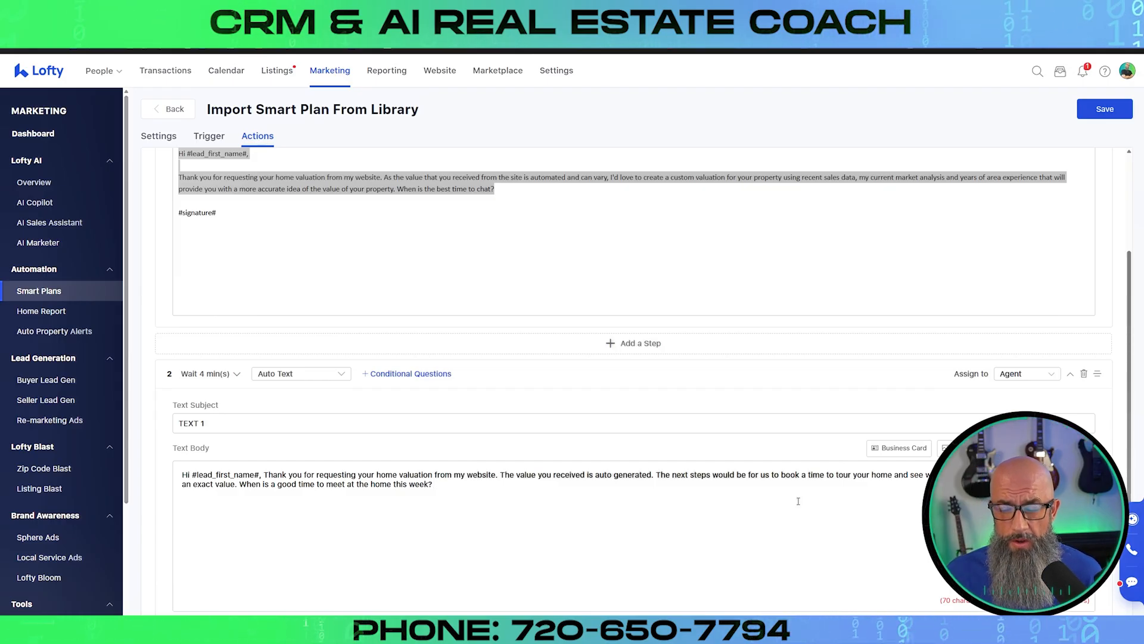
Save the imported home evaluation smart plan and display the list of personal smart plans.
scroll(798, 501, down, 4)
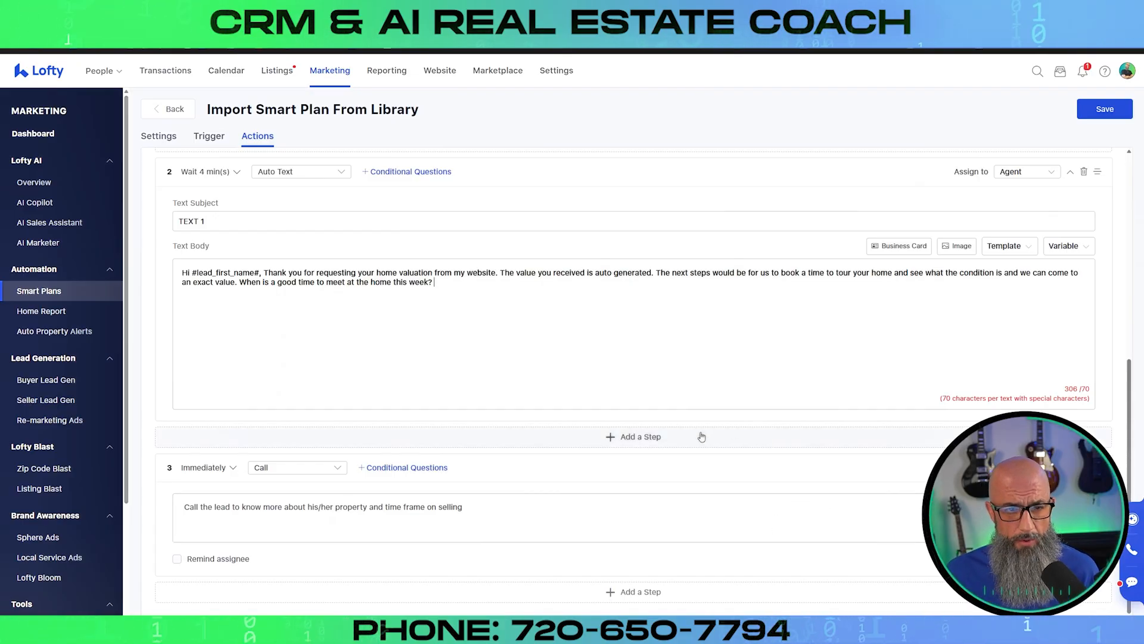
scroll(874, 399, up, 3)
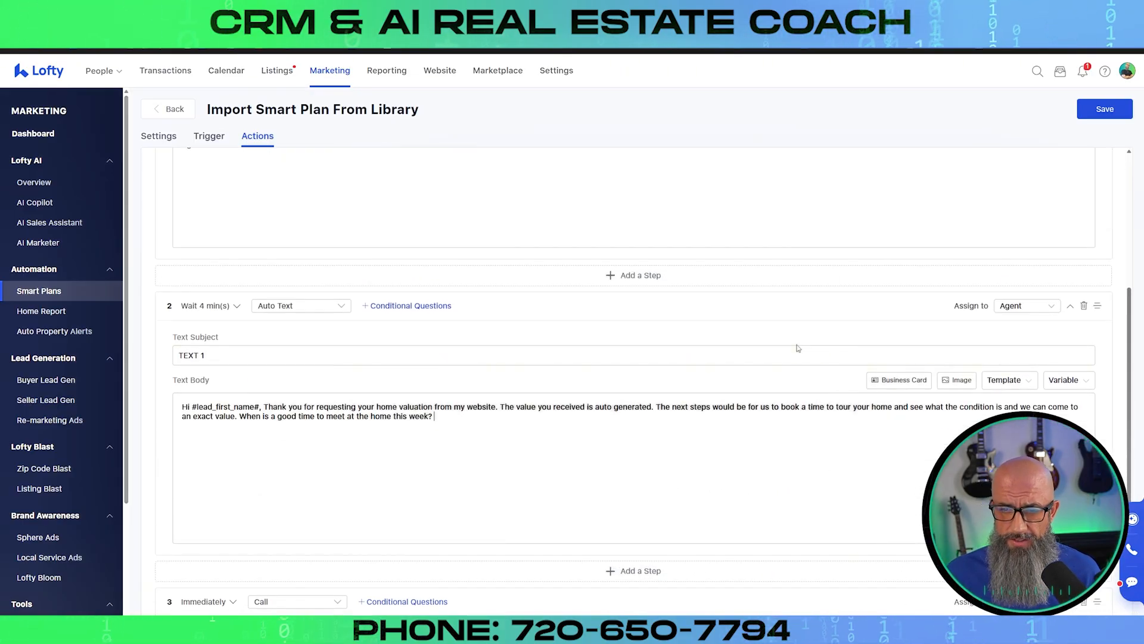
scroll(874, 398, up, 4)
scroll(802, 372, down, 7)
click(801, 372)
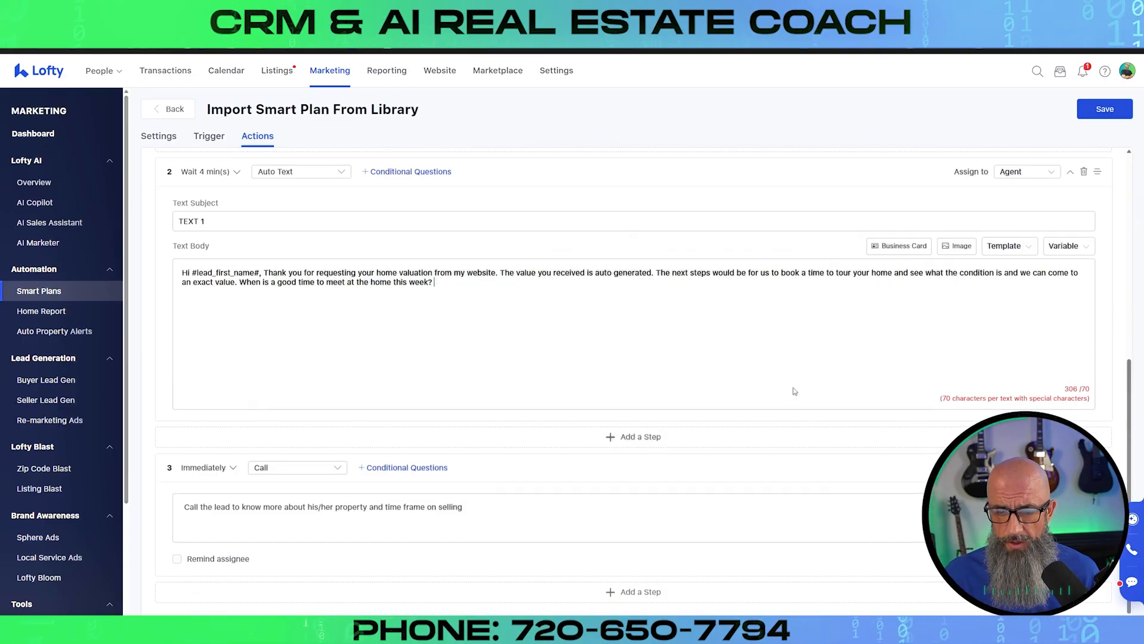
click(1103, 110)
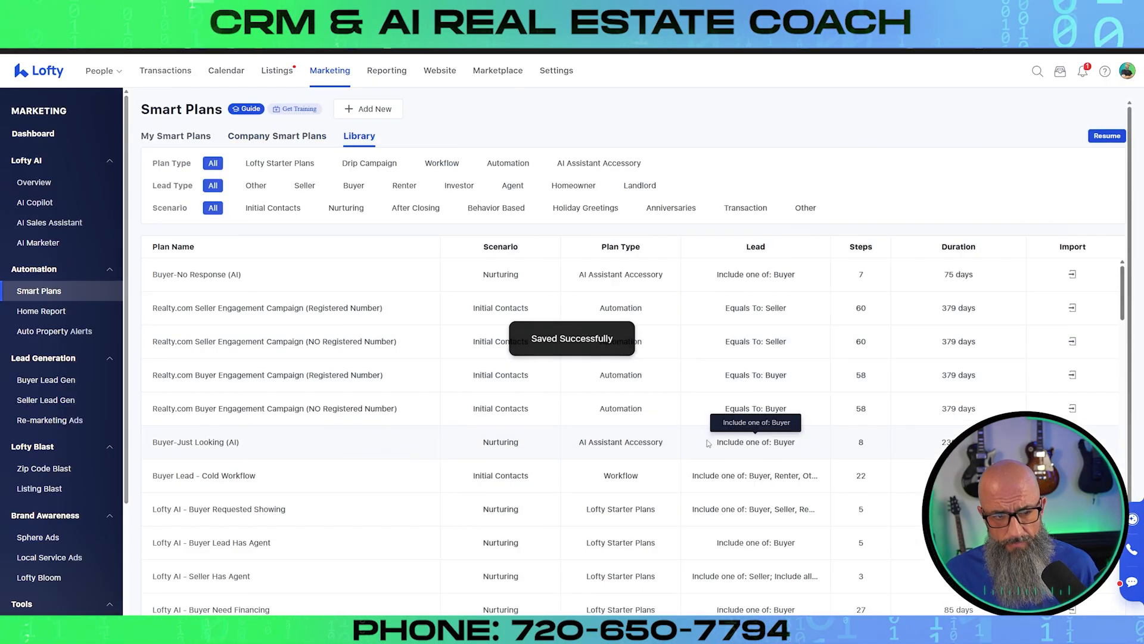
click(176, 136)
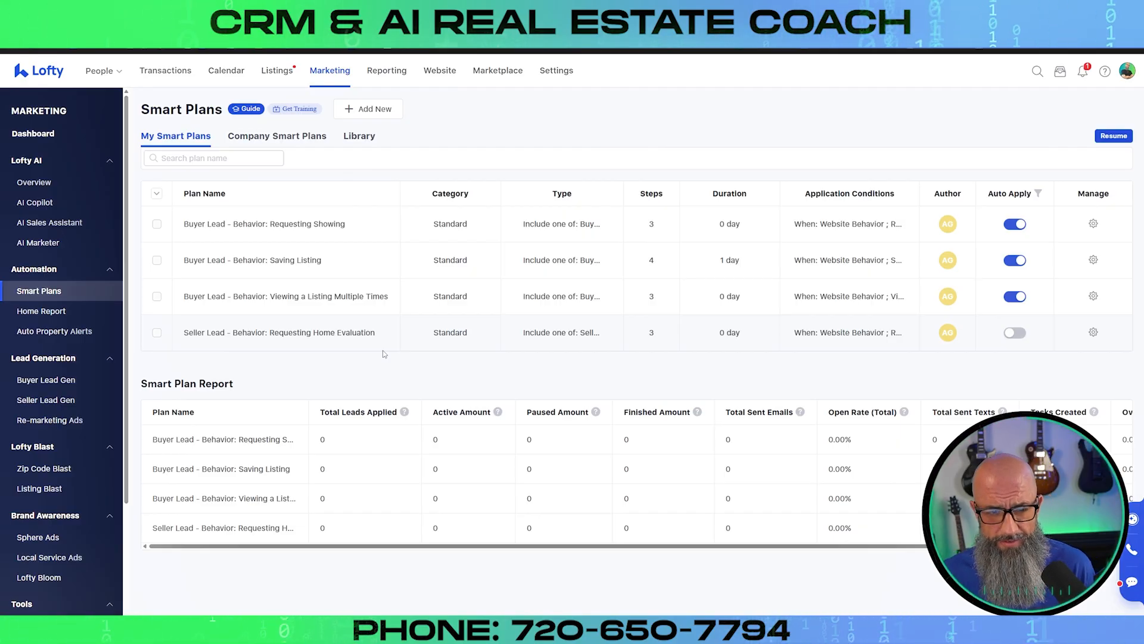
Filter the smart plan library to the Automation plan type and import "Buyer Lead - Behavior: Back to Website".
click(368, 139)
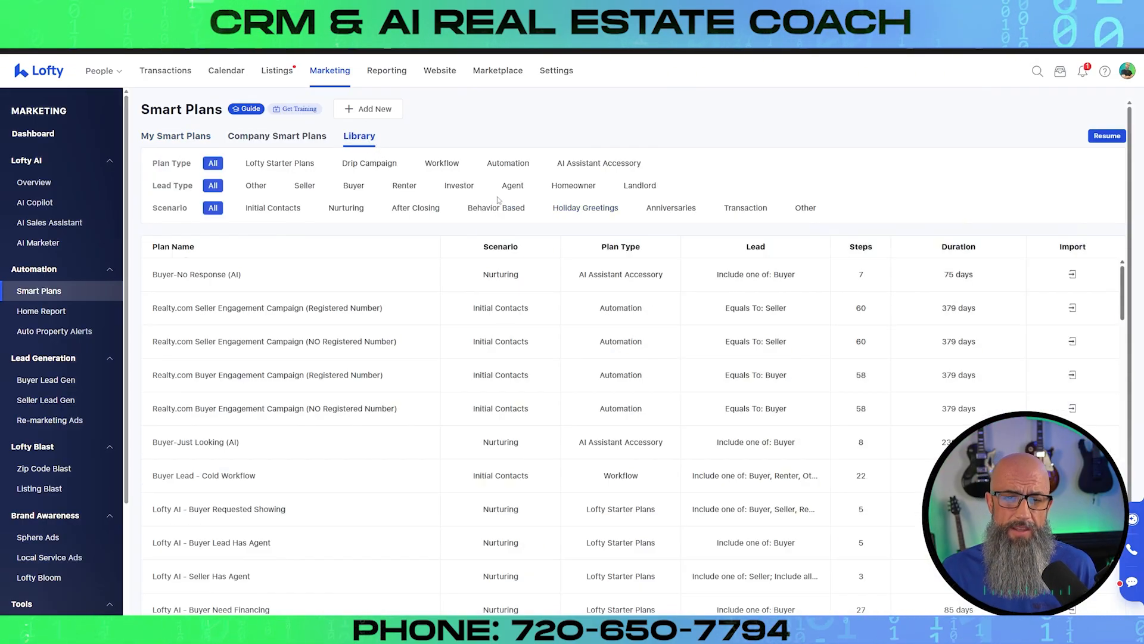
click(506, 163)
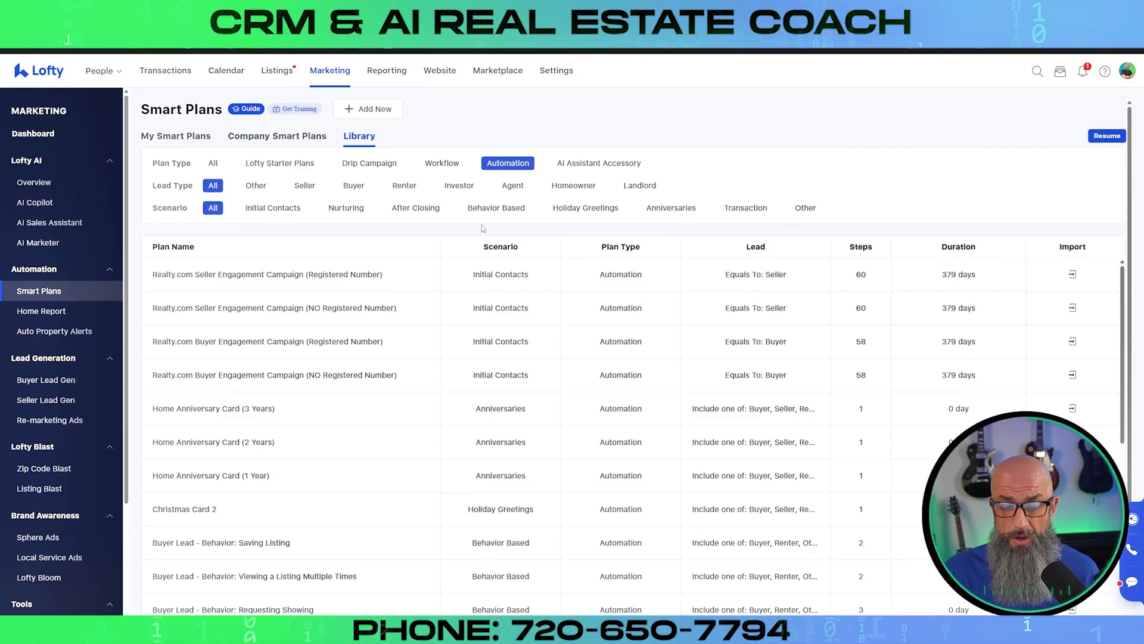
scroll(334, 358, down, 10)
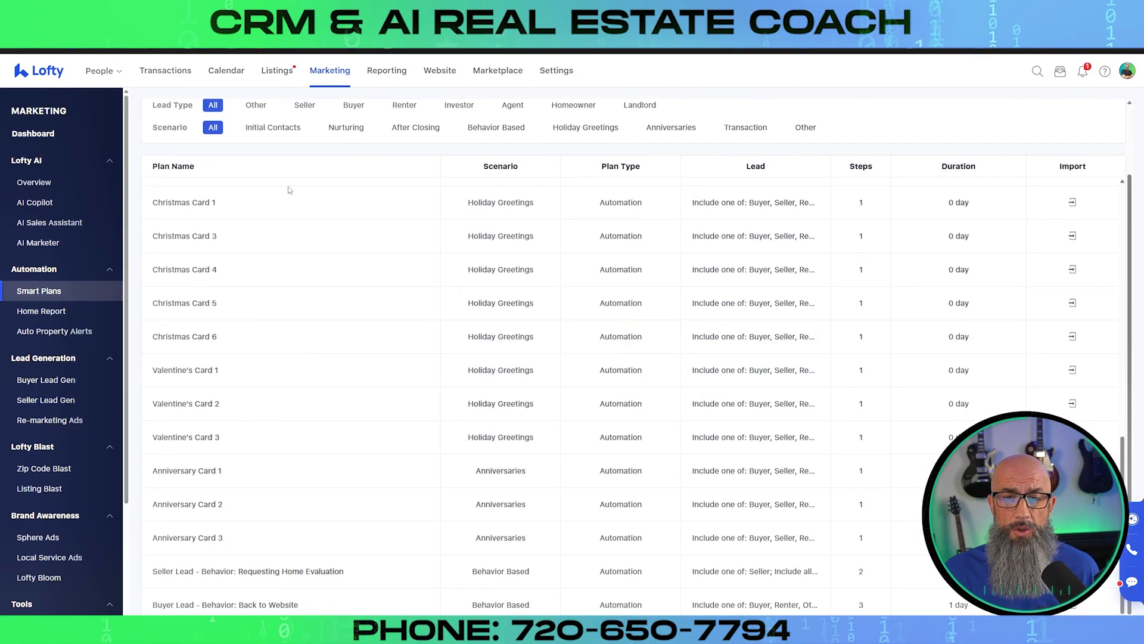
scroll(311, 405, up, 1)
scroll(311, 408, down, 1)
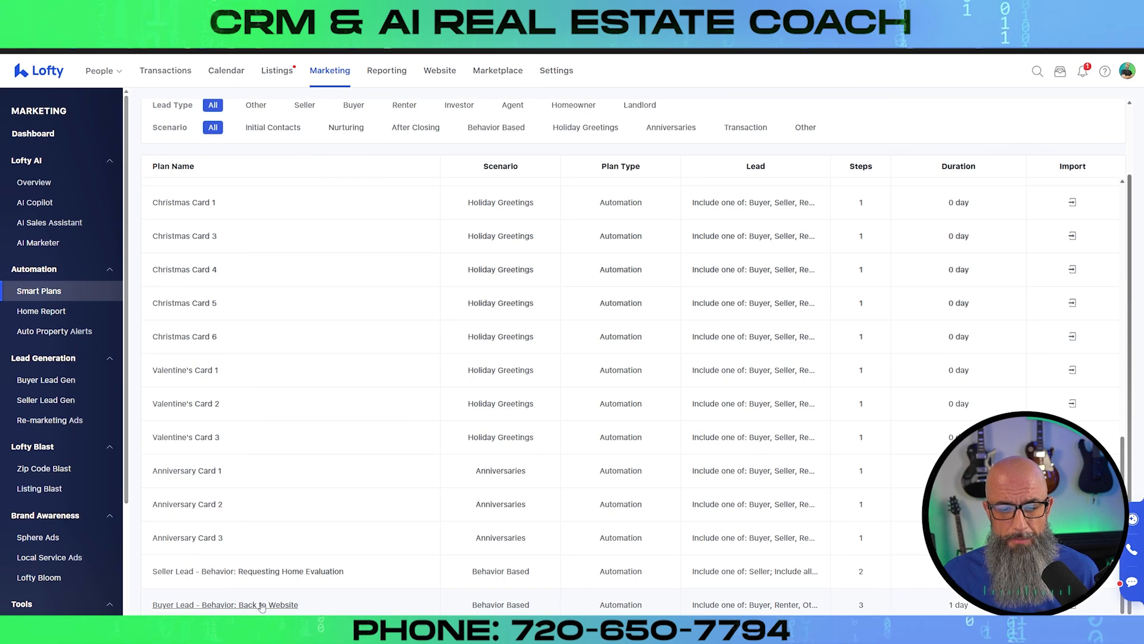
click(1073, 607)
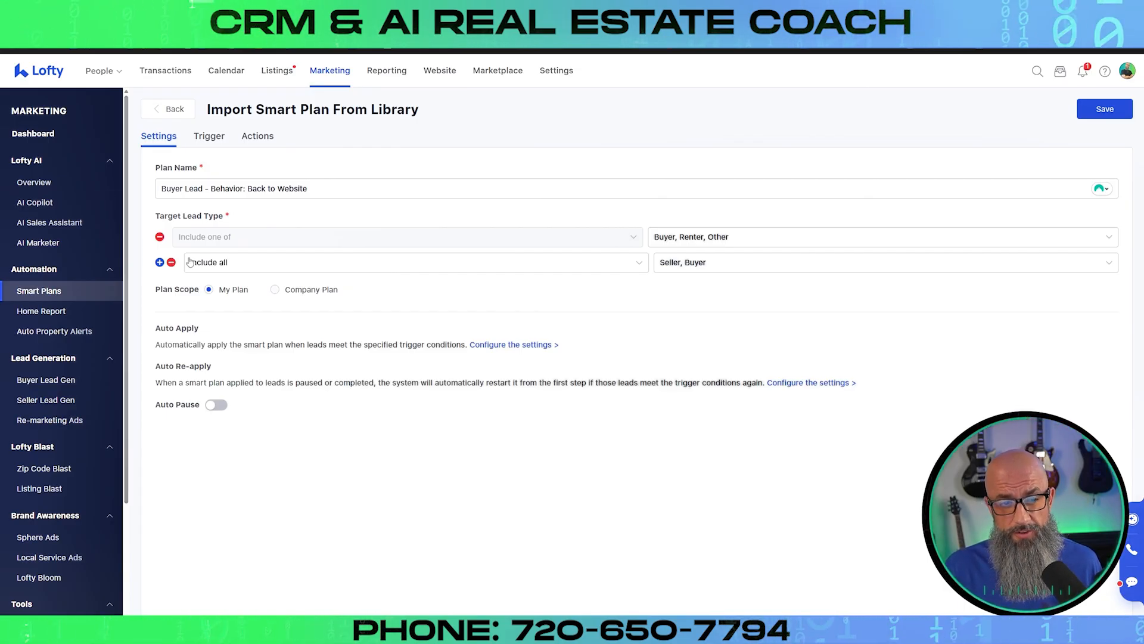
Remove the "Include all" lead type condition and add Seller, Investor, Homeowner and Landlord to the "Include one of" lead types.
click(171, 262)
click(744, 239)
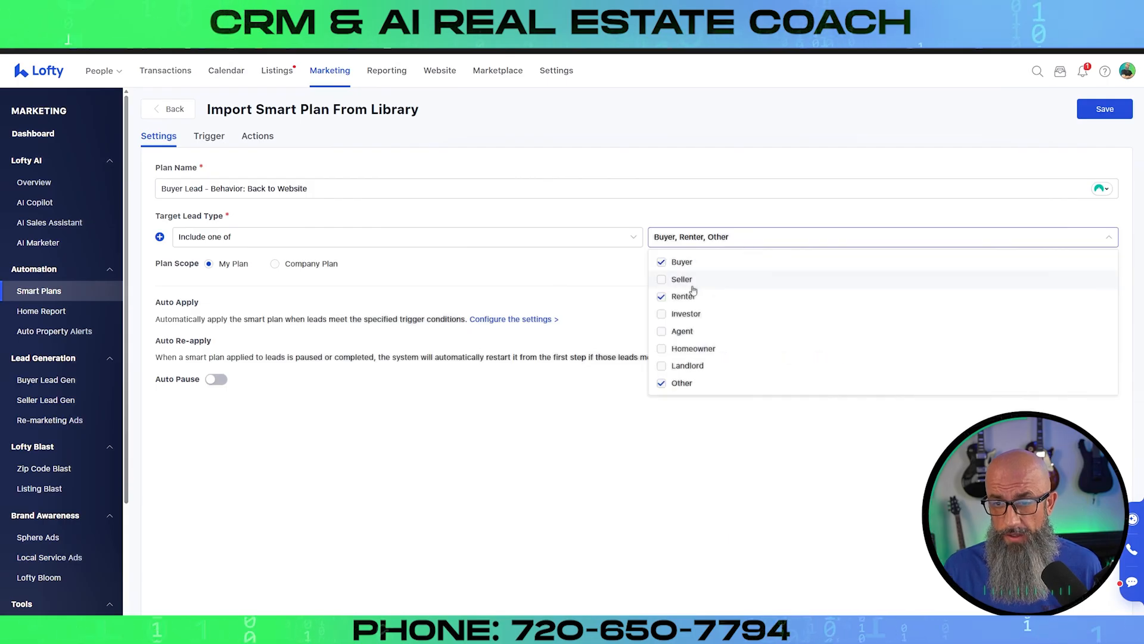
click(690, 280)
click(684, 314)
click(681, 348)
click(678, 366)
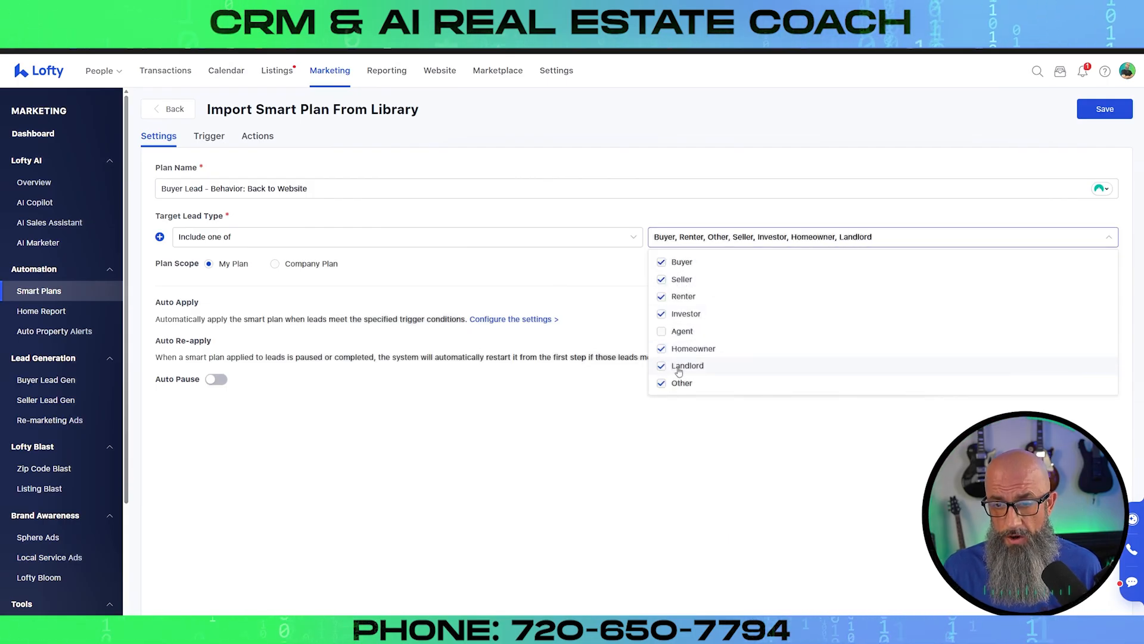
click(545, 432)
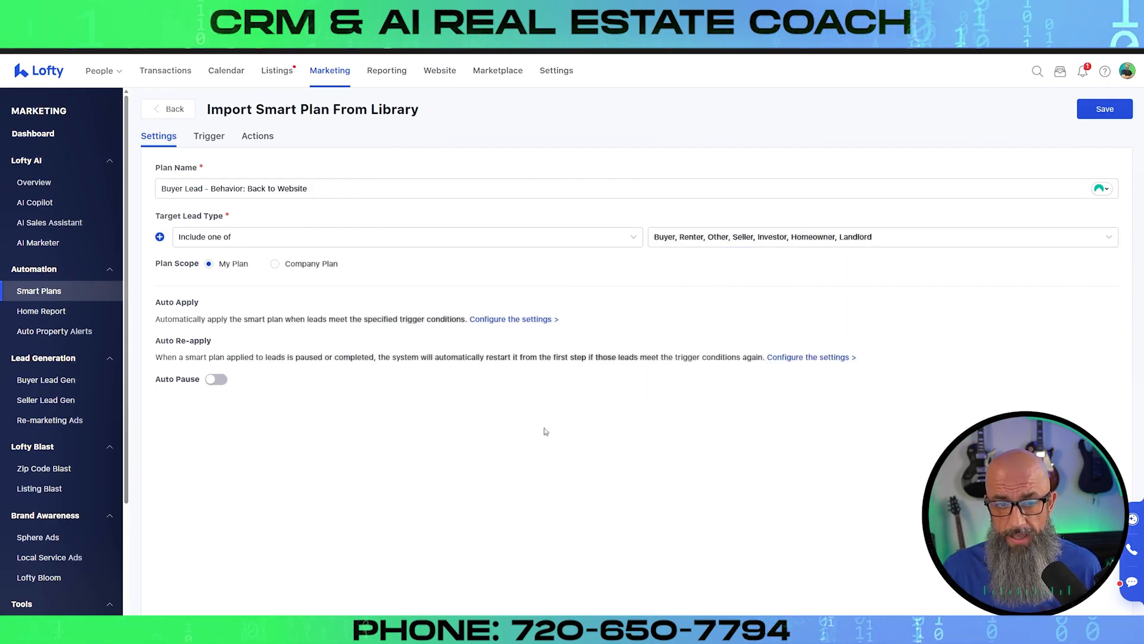
Enable Auto Pause for the plan when the lead responds or reaches out.
click(222, 378)
click(160, 397)
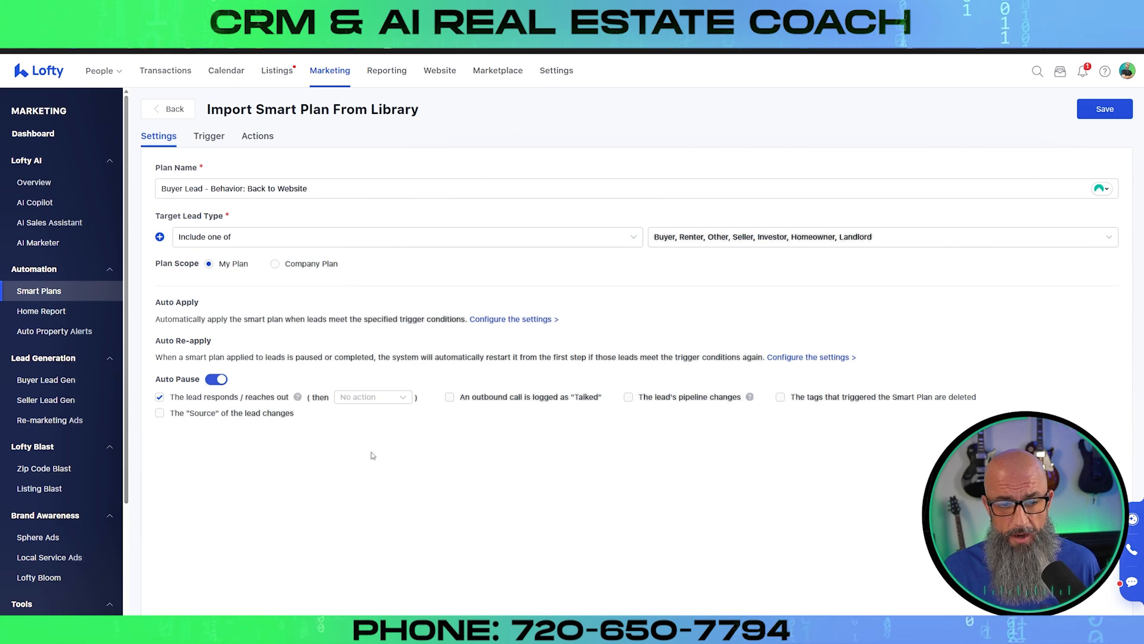
Check the conditions of the plan's "Lead Meets Specified Conditions" trigger and delete that trigger.
click(210, 137)
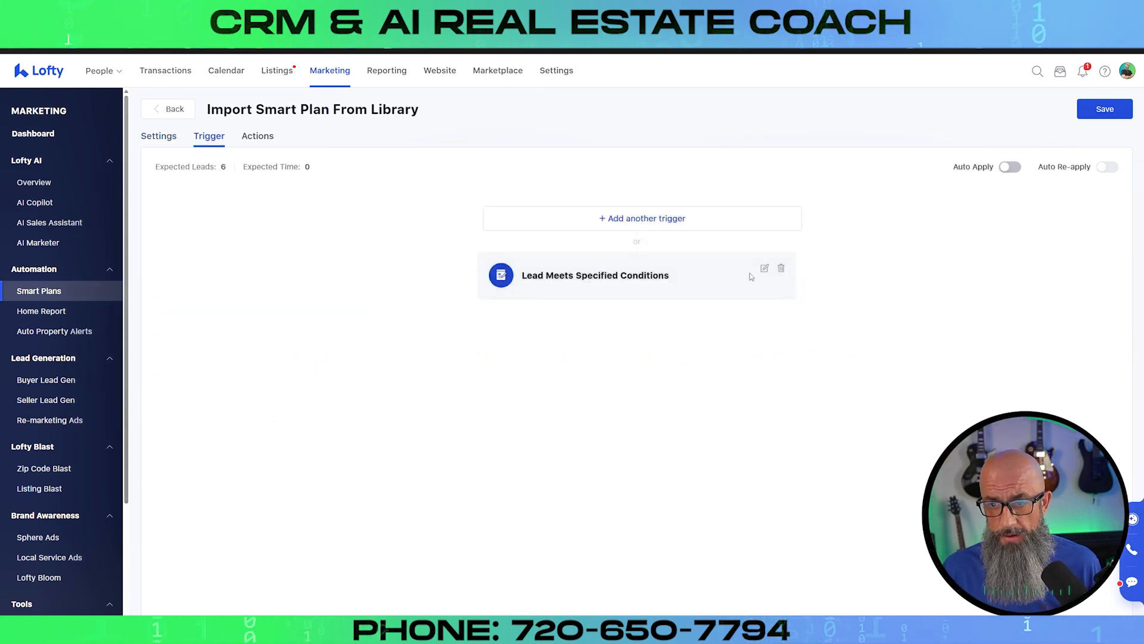
click(764, 269)
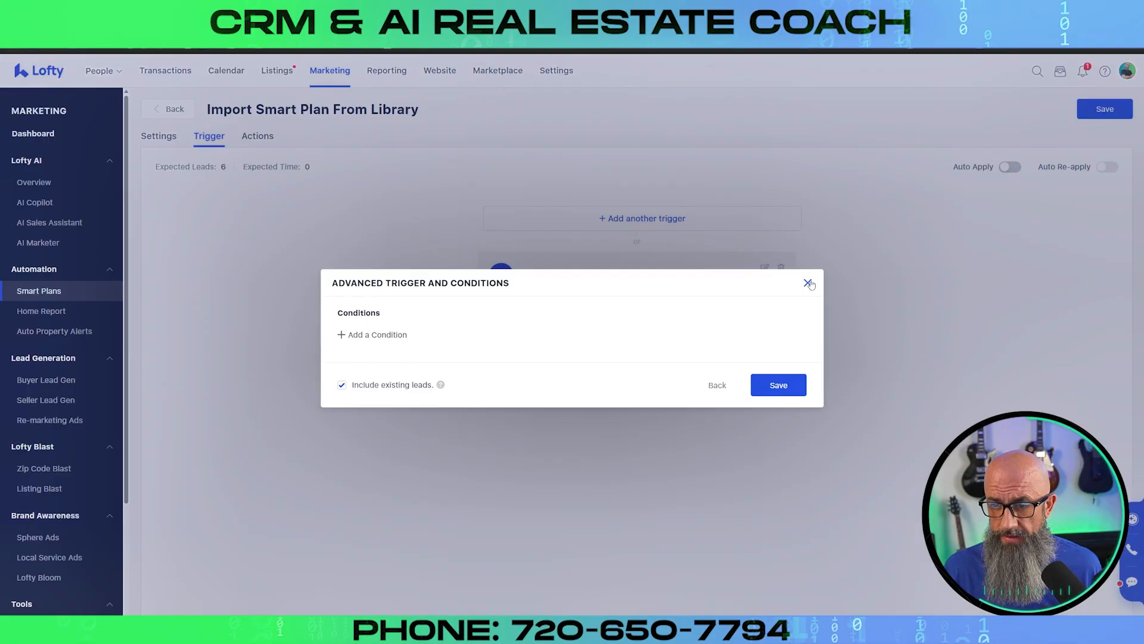
click(808, 283)
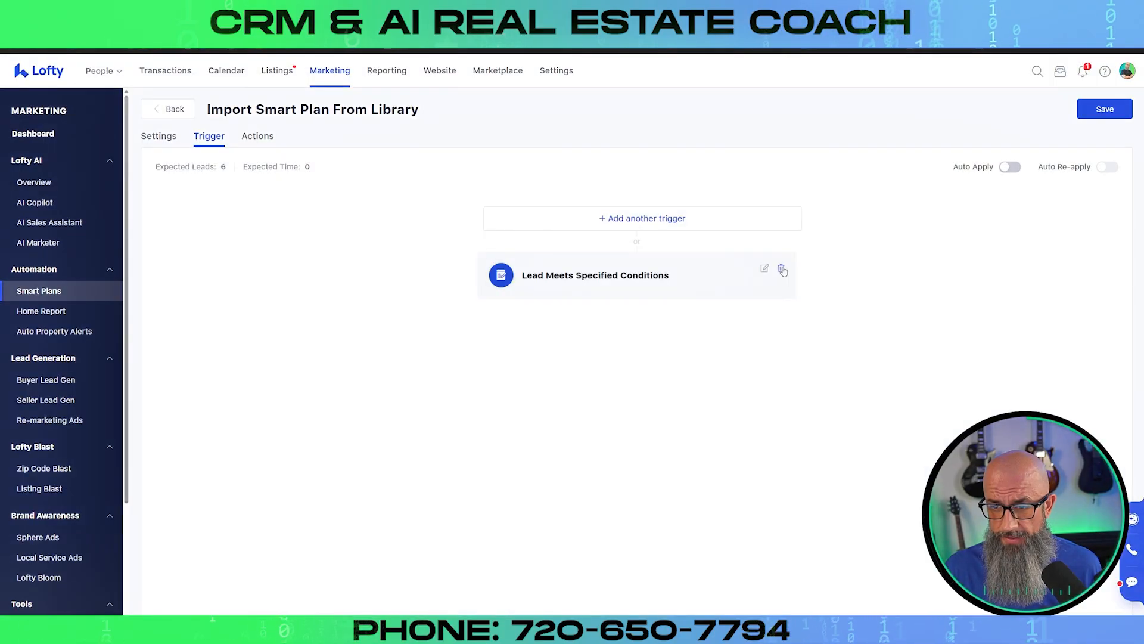
click(781, 268)
Start a new Website Behavior trigger for the plan and open its list of behaviors.
click(628, 359)
scroll(691, 316, down, 2)
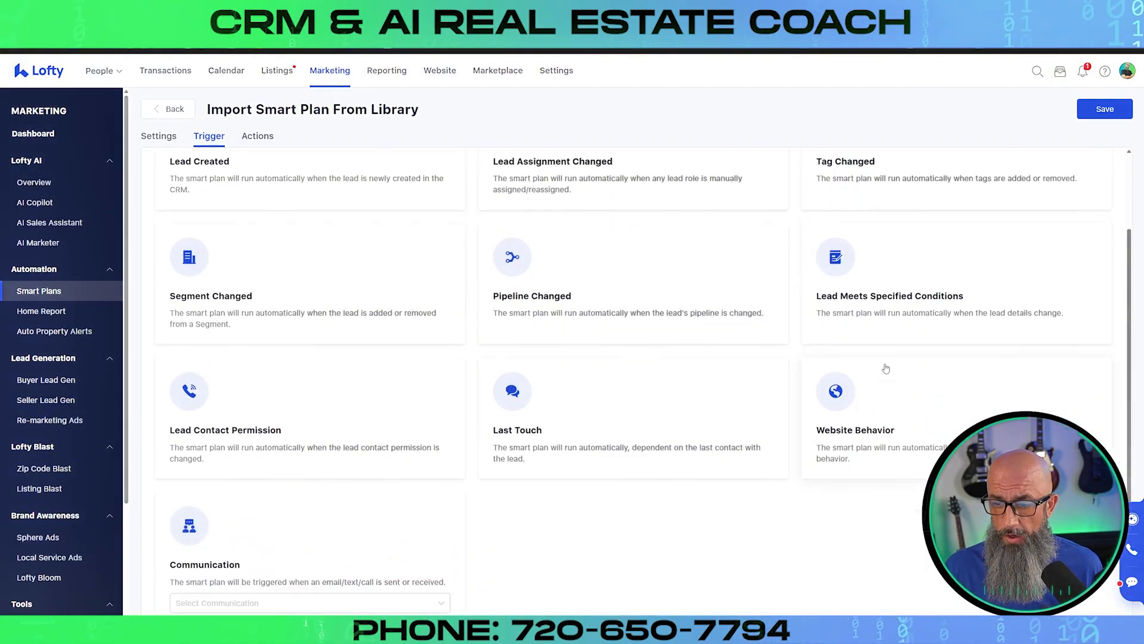
click(859, 411)
click(668, 281)
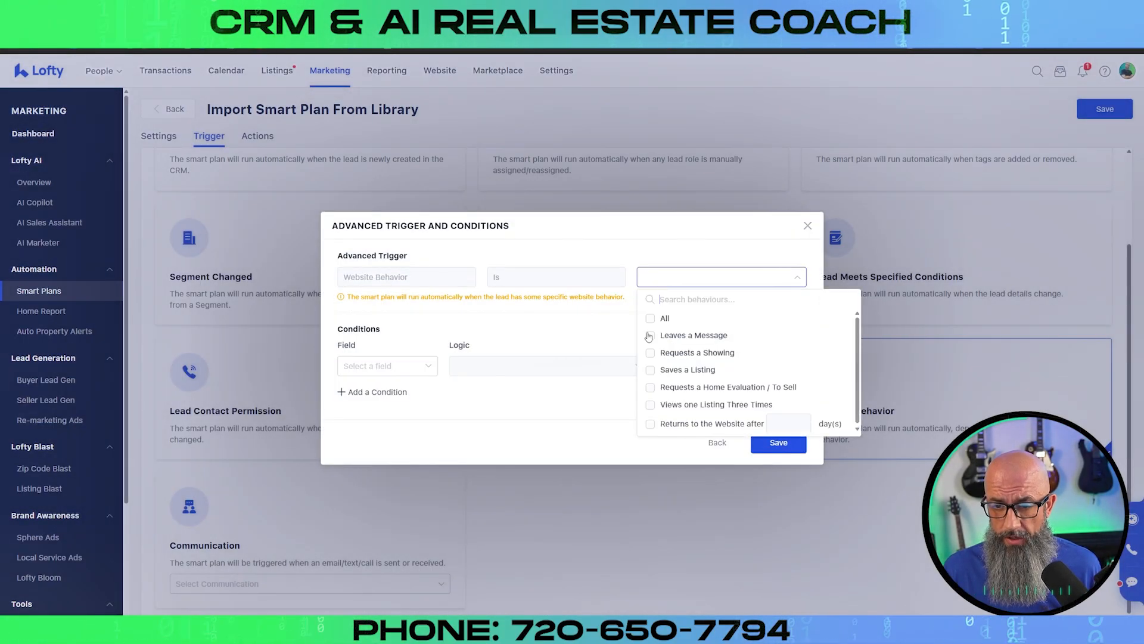